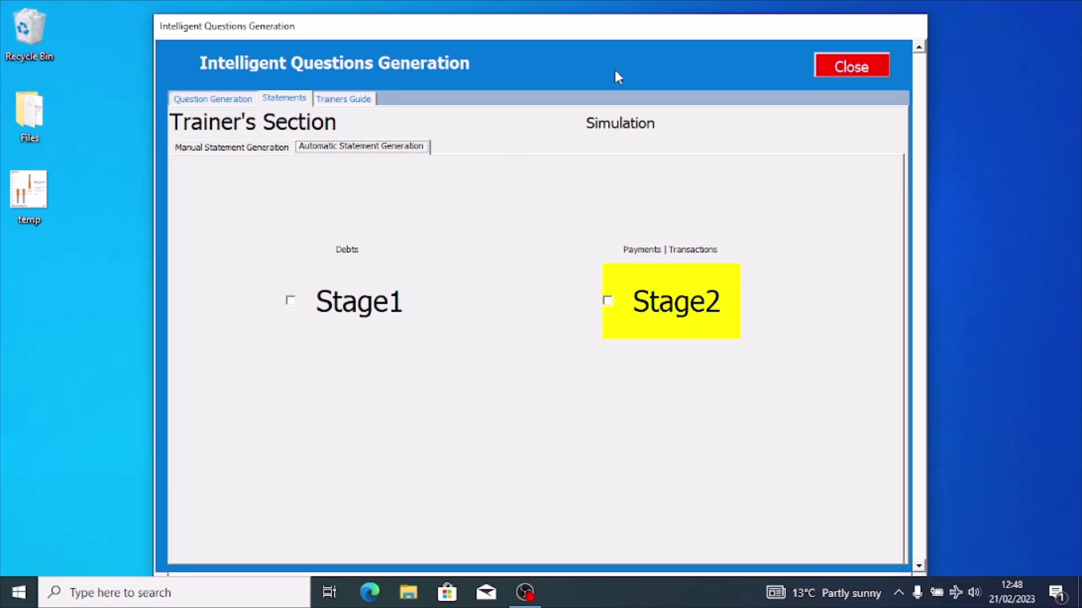
# - Open the Stage1 draft of Statement 1 for editing and enter Single as the third record's role
pyautogui.click(356, 313)
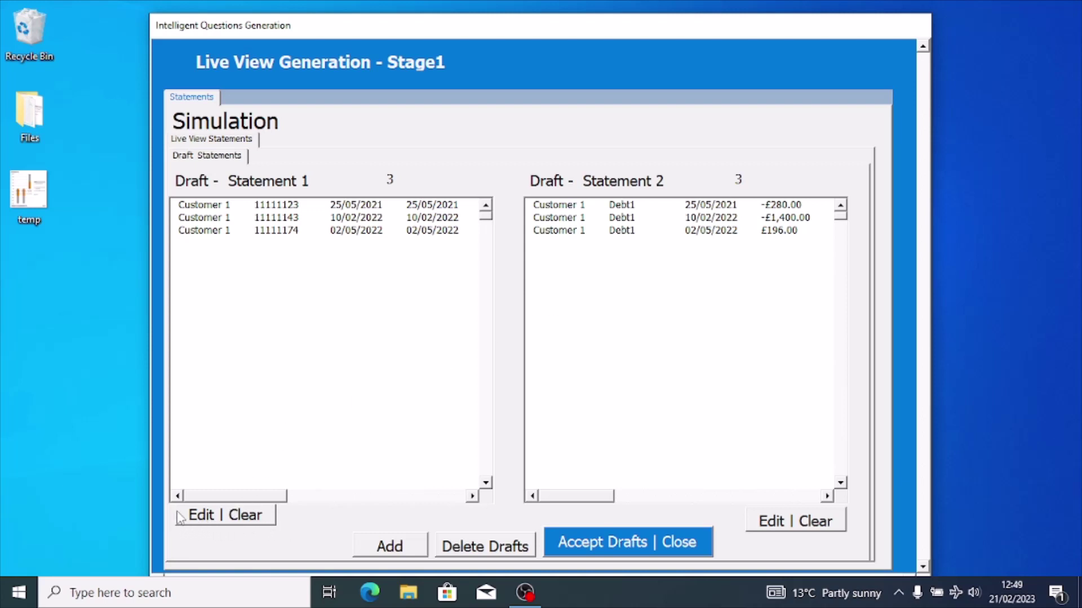
pyautogui.click(257, 516)
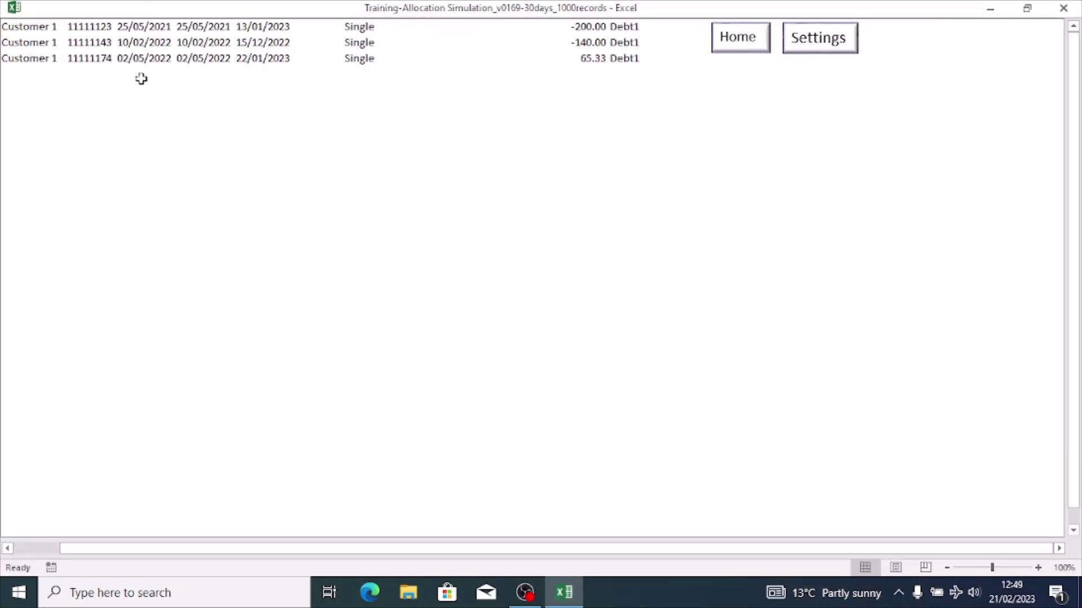
pyautogui.click(366, 56)
pyautogui.write('w')
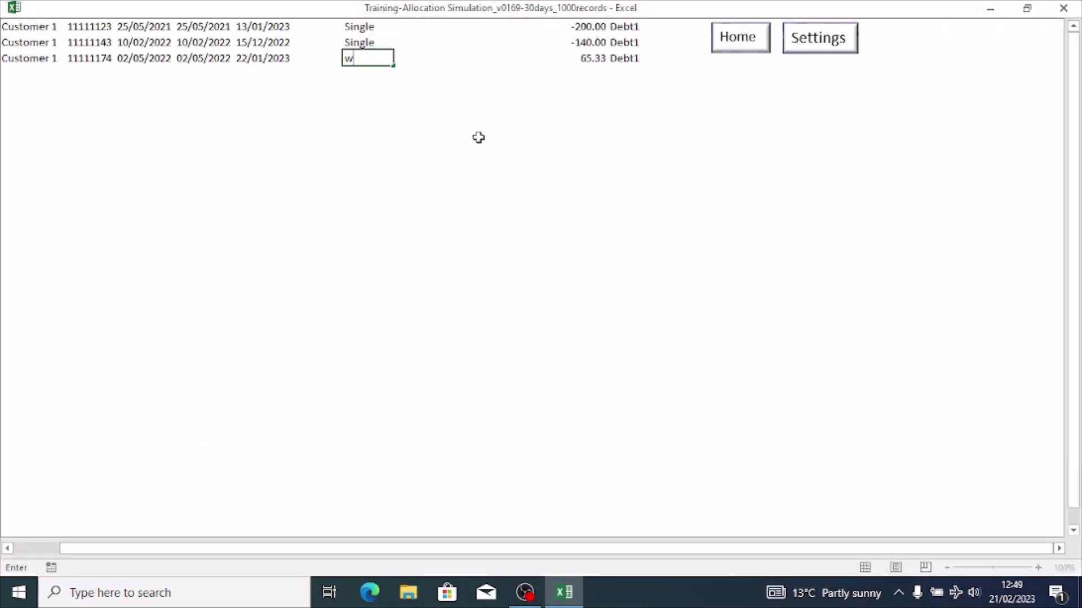
pyautogui.press('BackSpace')
pyautogui.write('single')
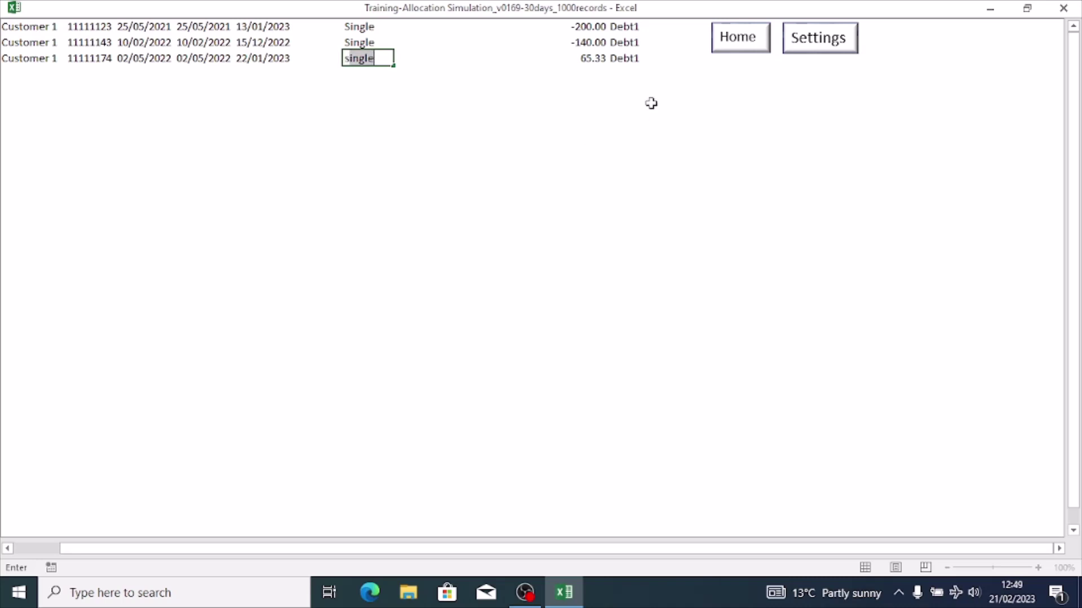
# - Set the amounts of the first, second and third Statement 1 records to 90, 204 and 69
pyautogui.click(596, 29)
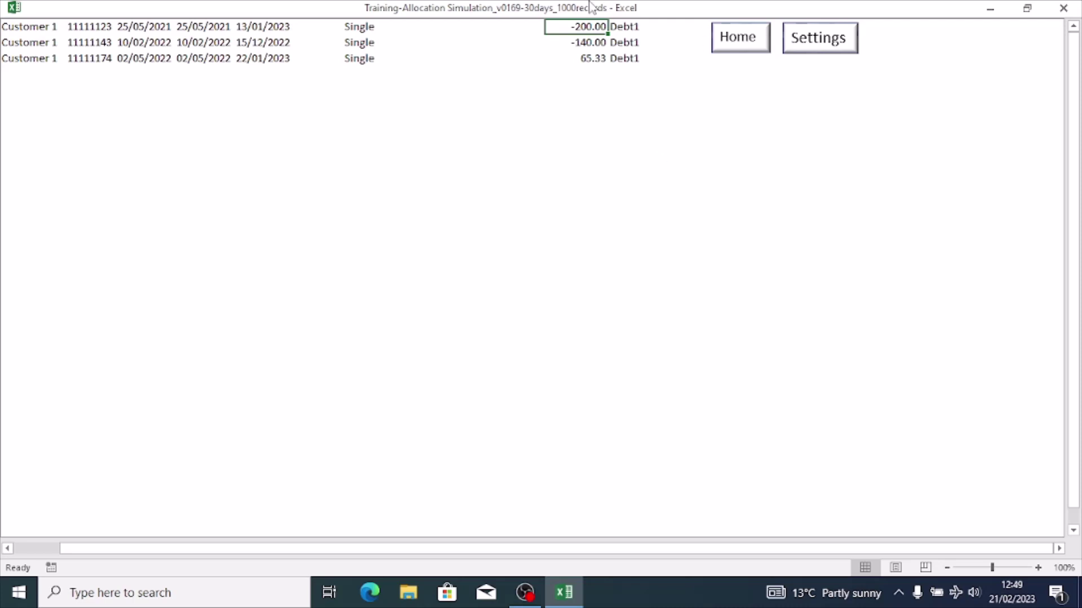
pyautogui.write('90')
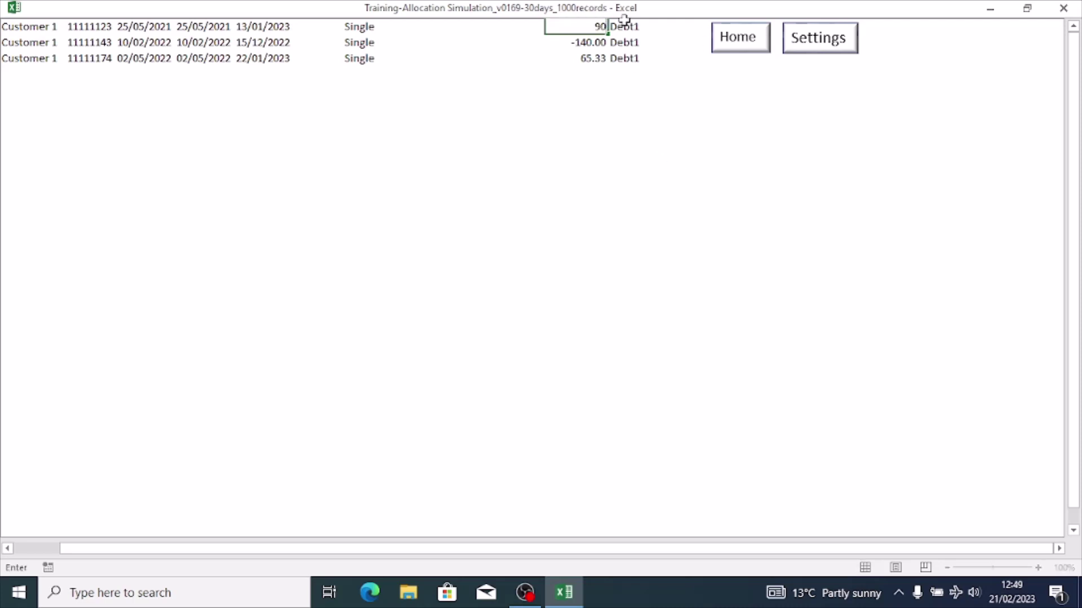
pyautogui.press('Return')
pyautogui.click(589, 59)
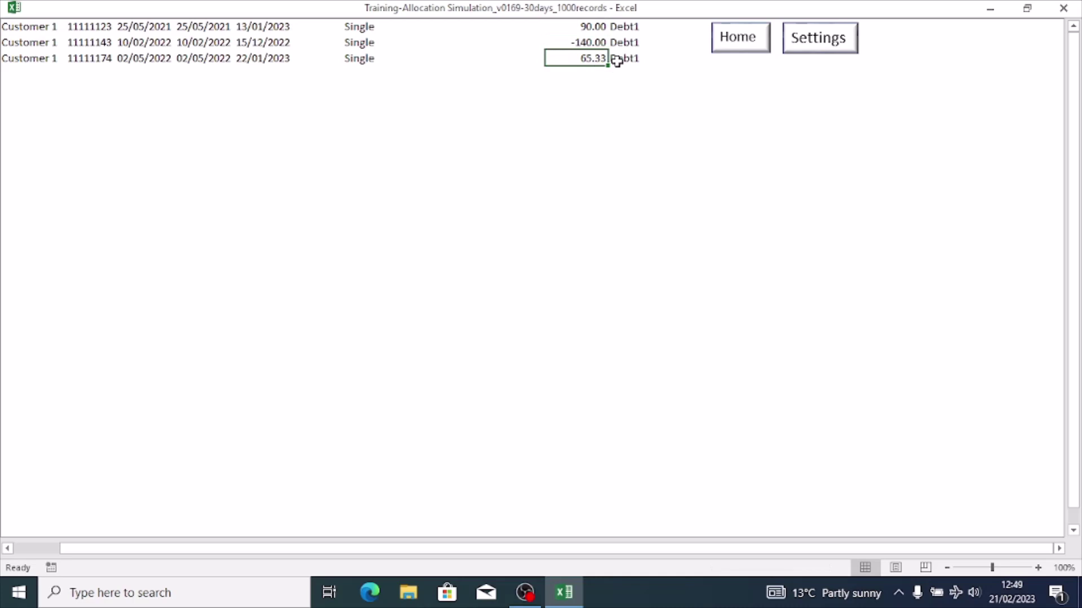
pyautogui.write('69')
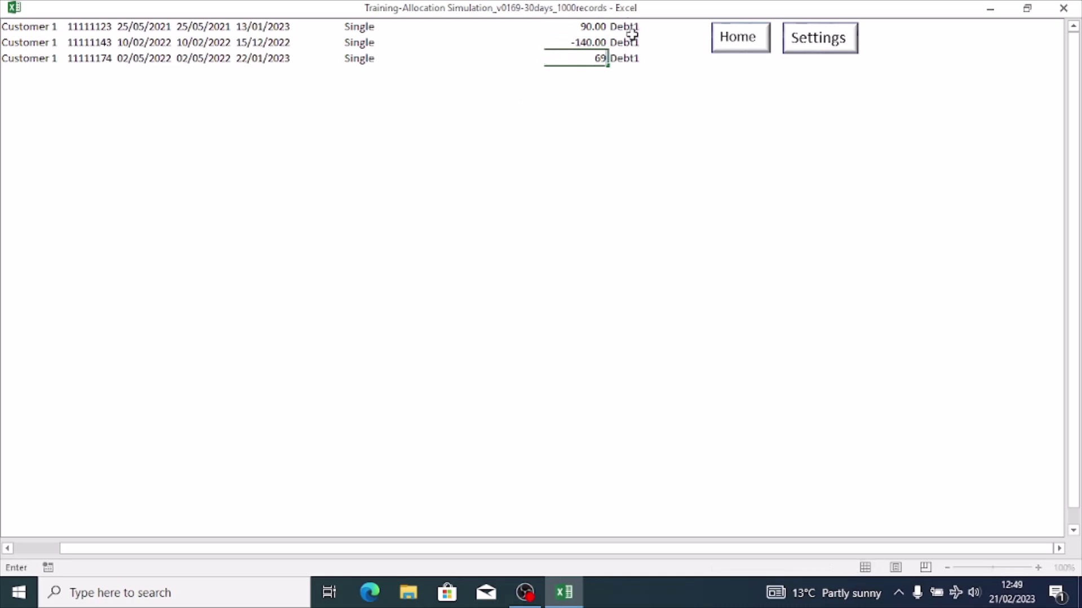
pyautogui.click(601, 42)
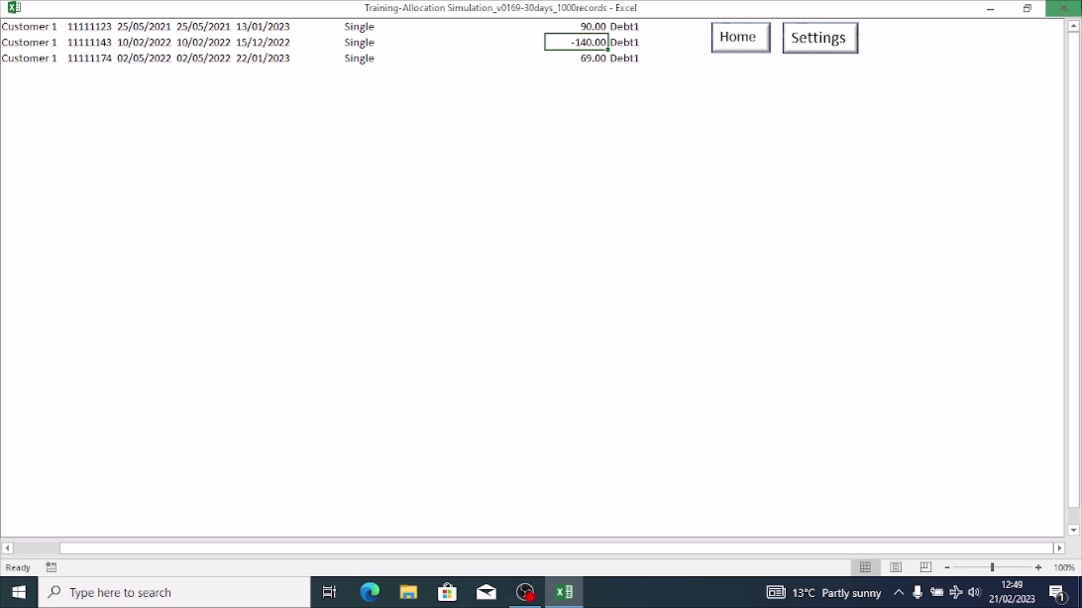
pyautogui.write('204')
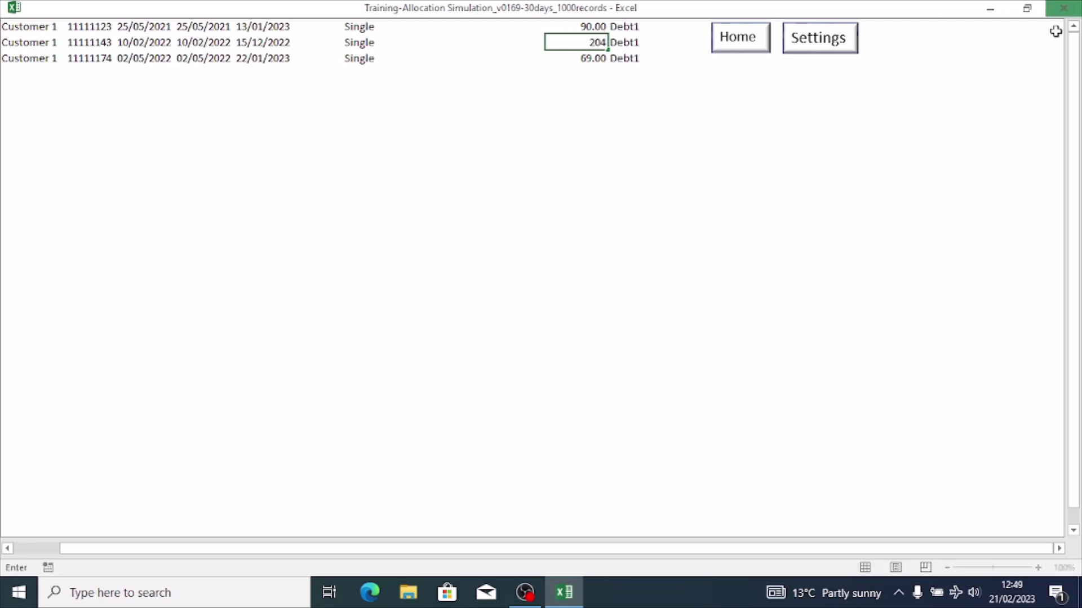
pyautogui.click(983, 186)
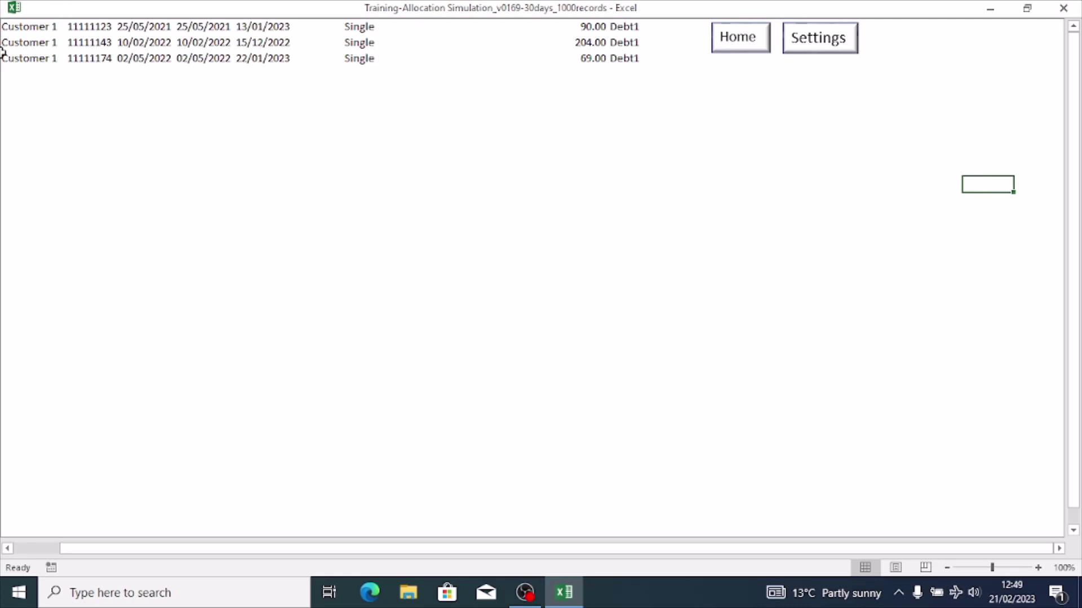
# - Examine the available settings pages, from voice feedback, print and accounting mode to duplicates, Word conversion, mini menu and checker
pyautogui.click(805, 56)
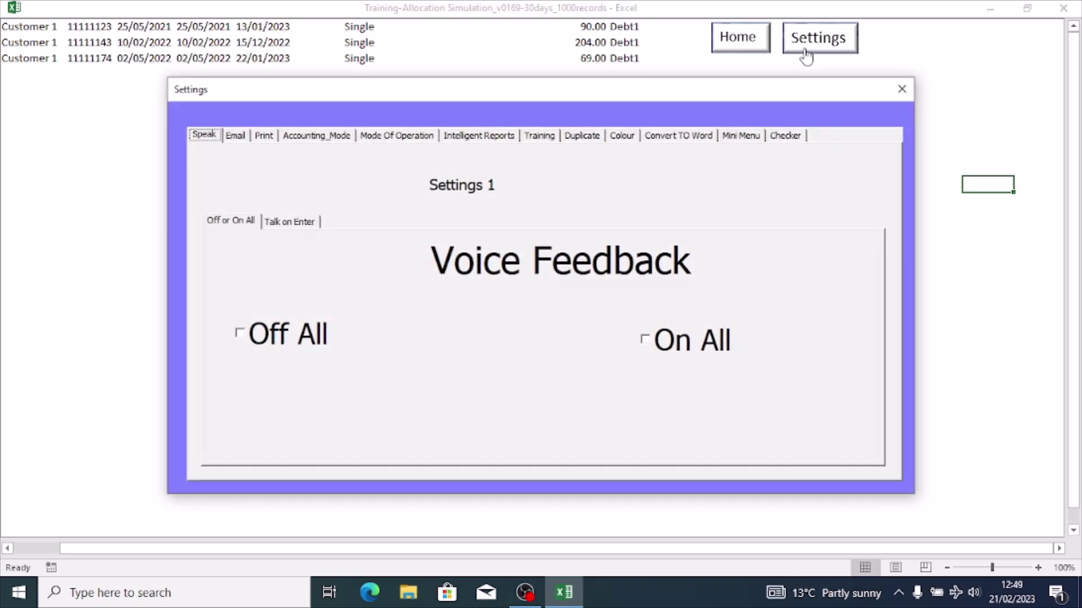
pyautogui.click(539, 136)
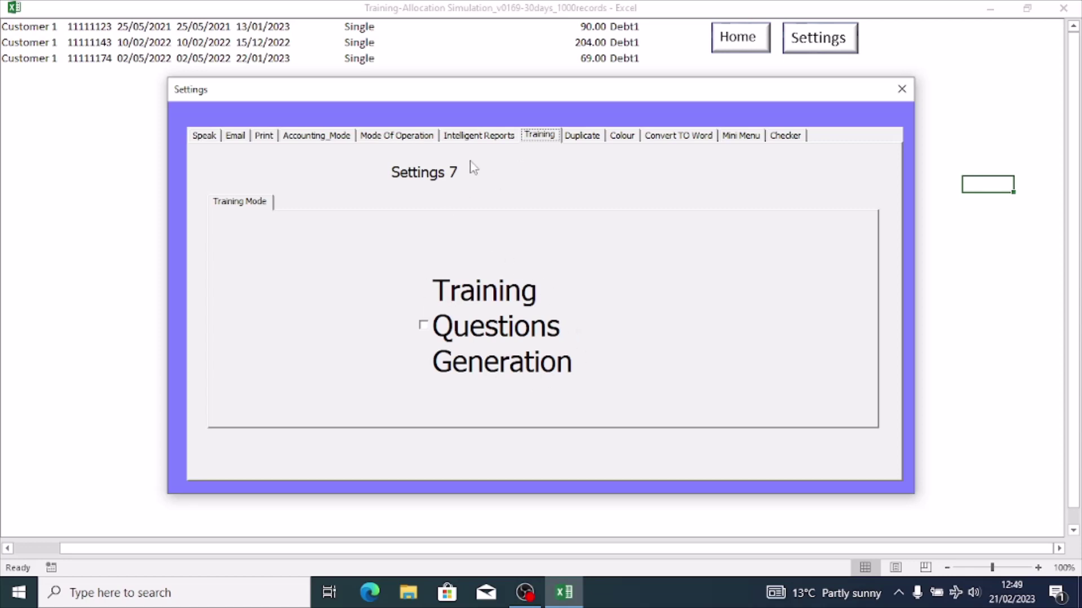
pyautogui.click(474, 142)
pyautogui.click(384, 139)
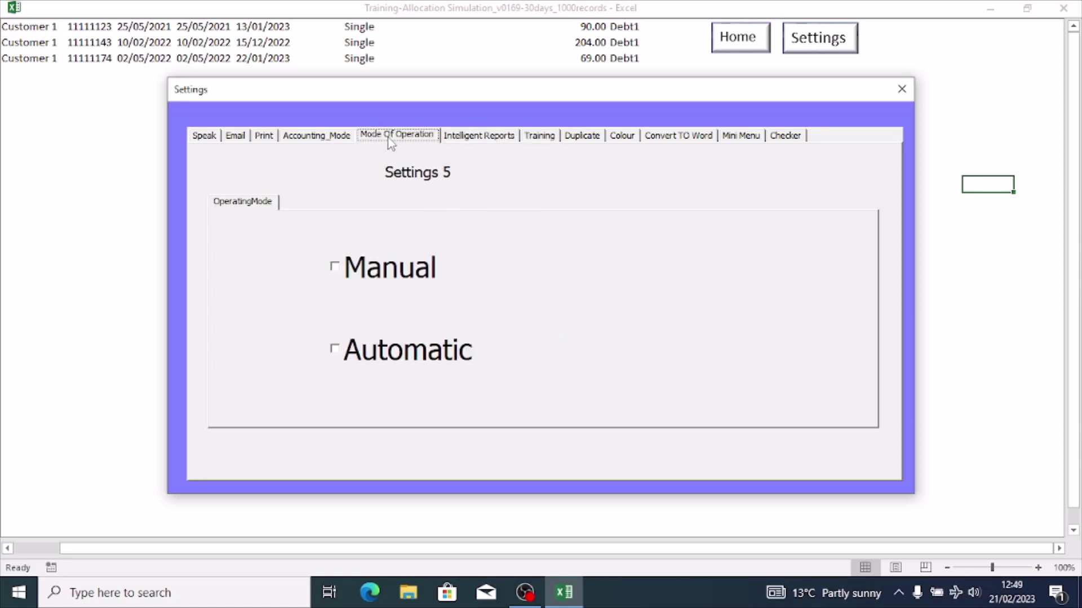
pyautogui.click(331, 137)
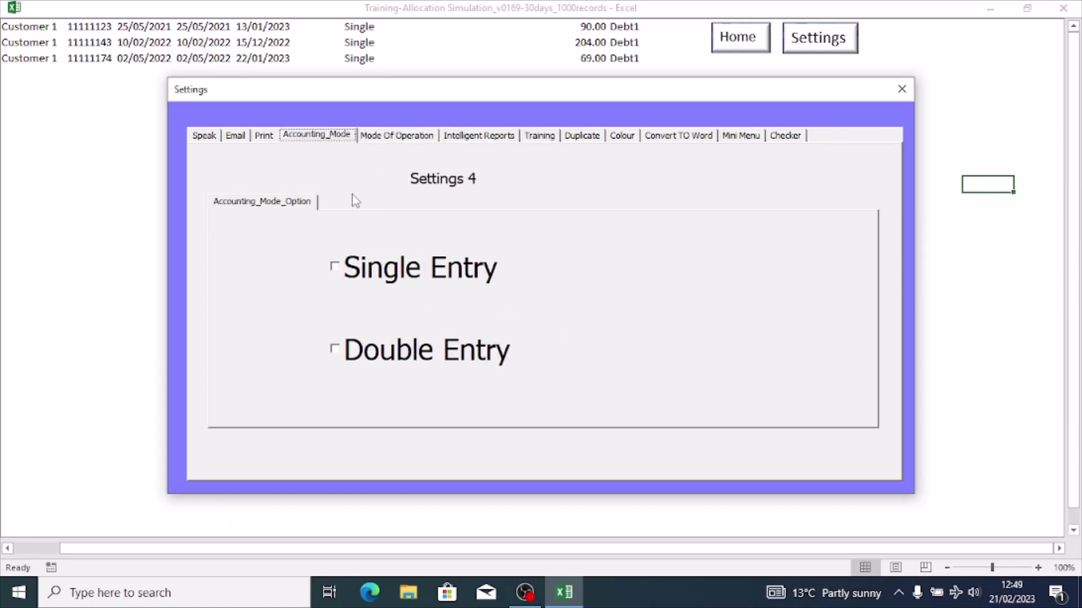
pyautogui.click(267, 135)
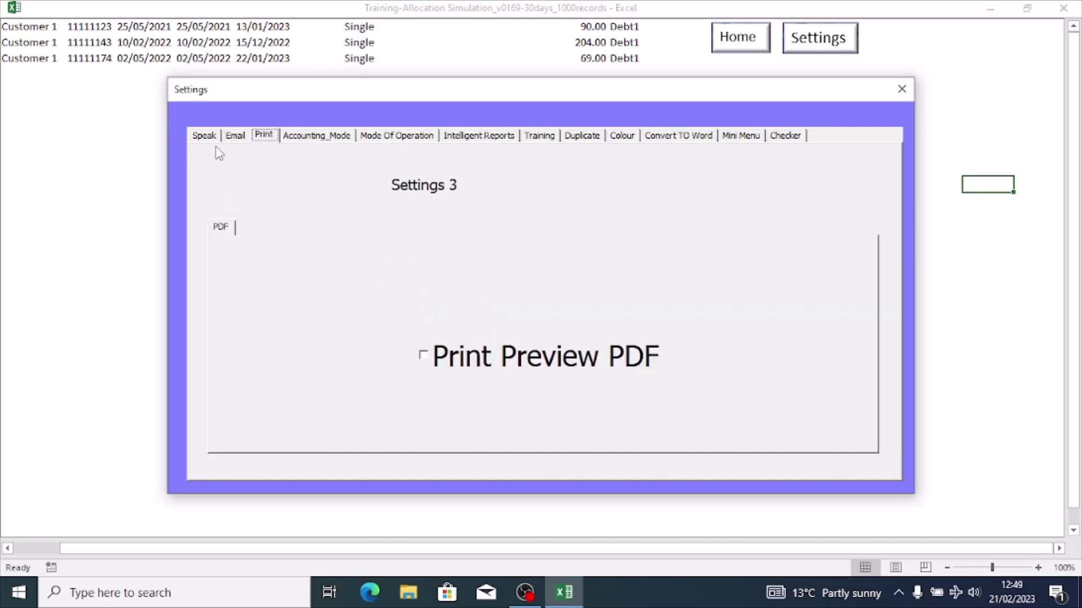
pyautogui.click(239, 141)
pyautogui.click(209, 137)
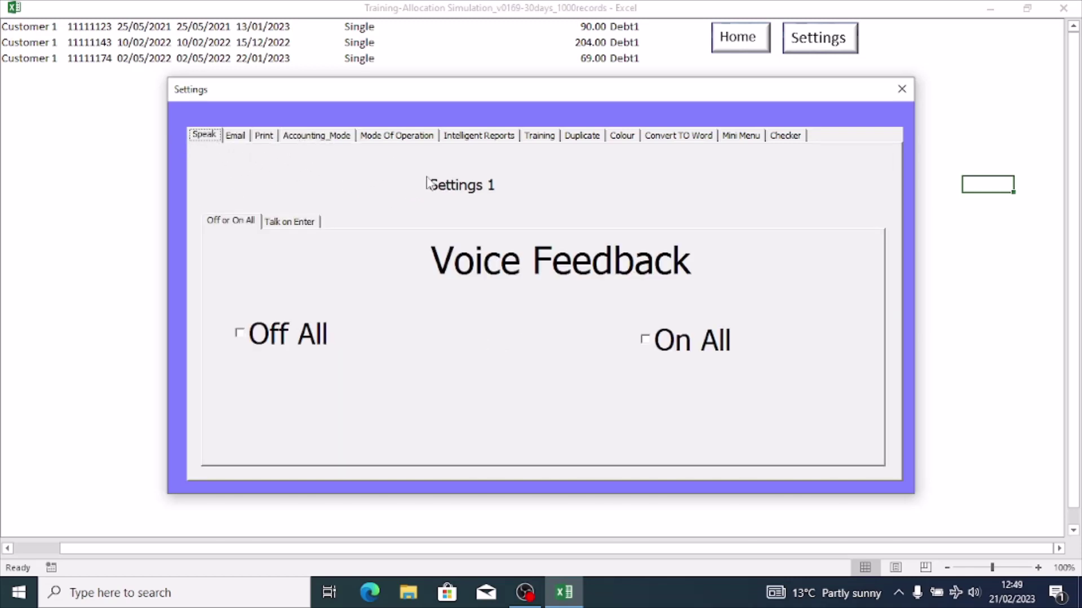
pyautogui.click(592, 140)
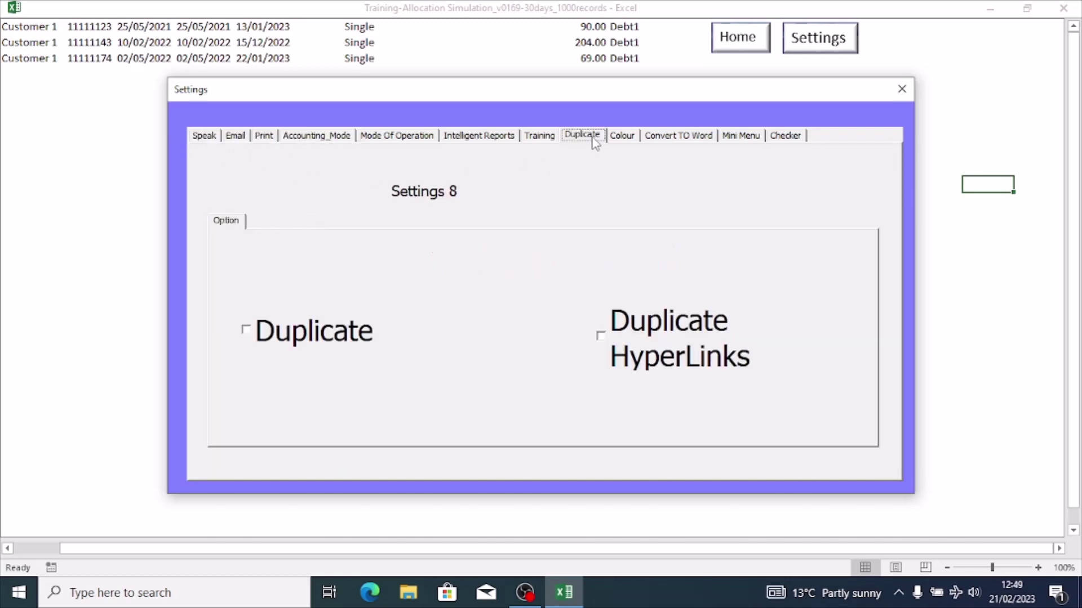
pyautogui.click(625, 141)
pyautogui.click(684, 139)
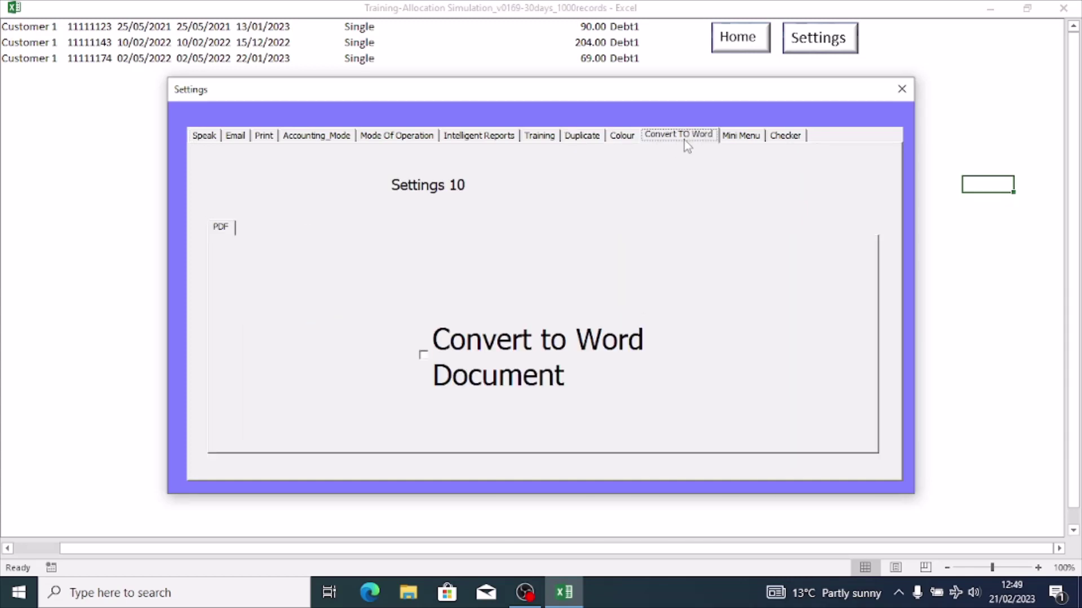
pyautogui.click(738, 140)
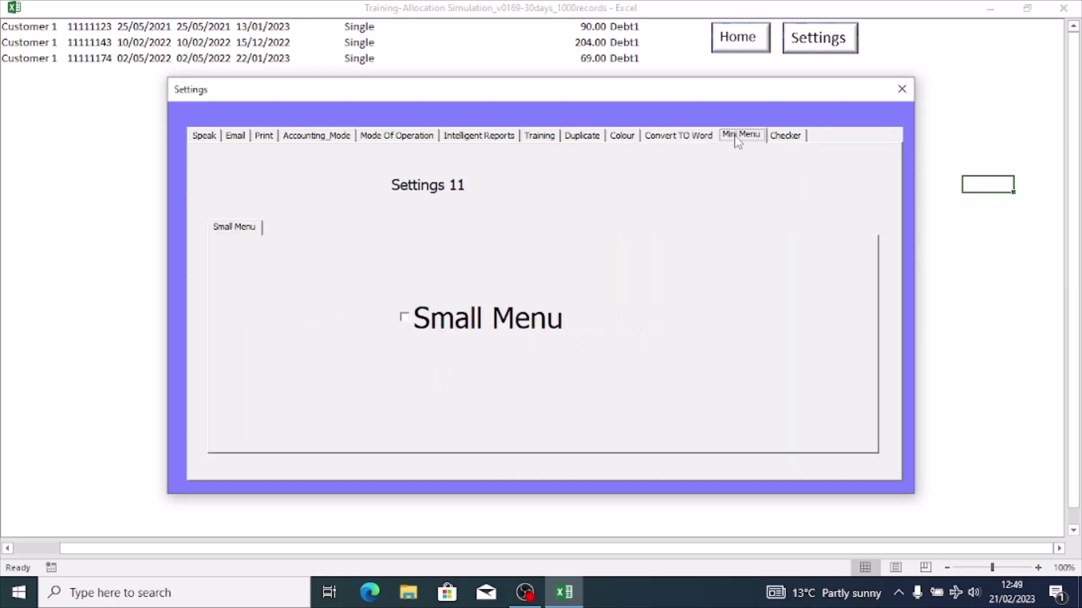
pyautogui.click(799, 144)
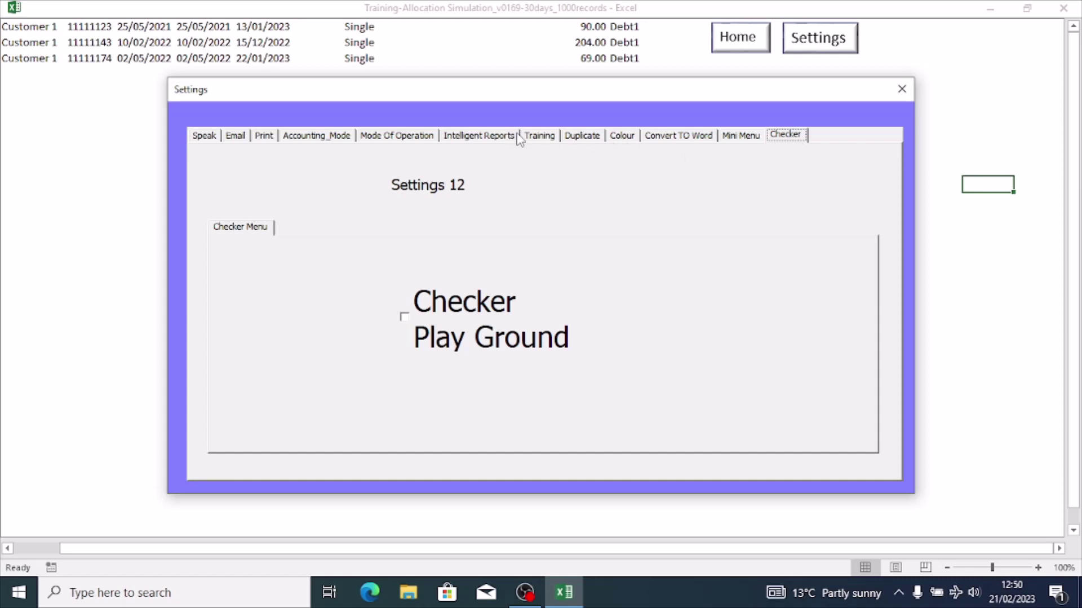
# - Launch Training Questions Generation from the training settings and reopen the automatic Stage1 drafts
pyautogui.click(541, 138)
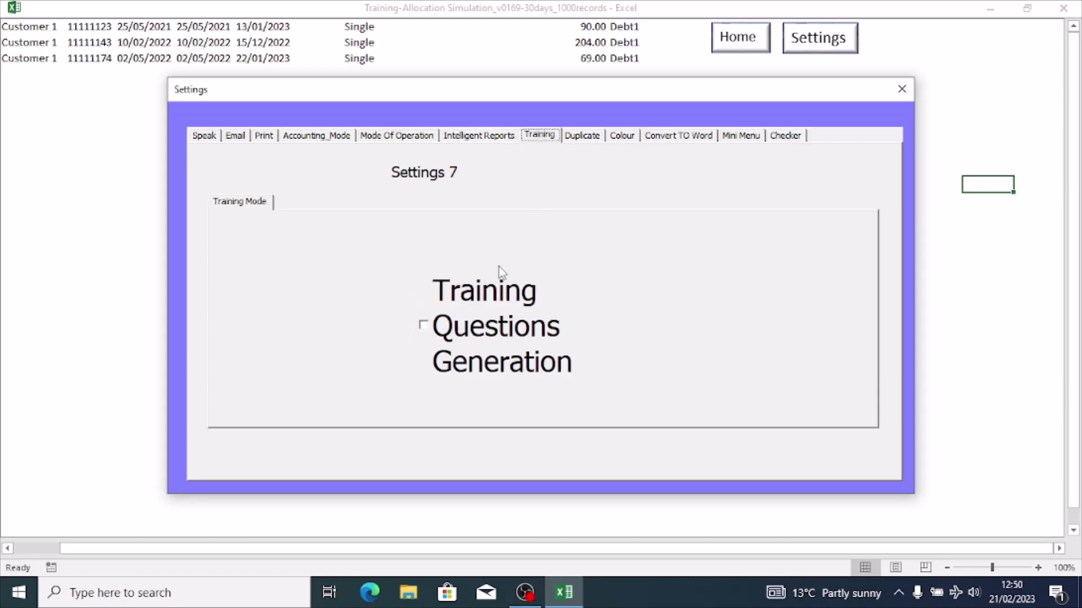
pyautogui.click(451, 314)
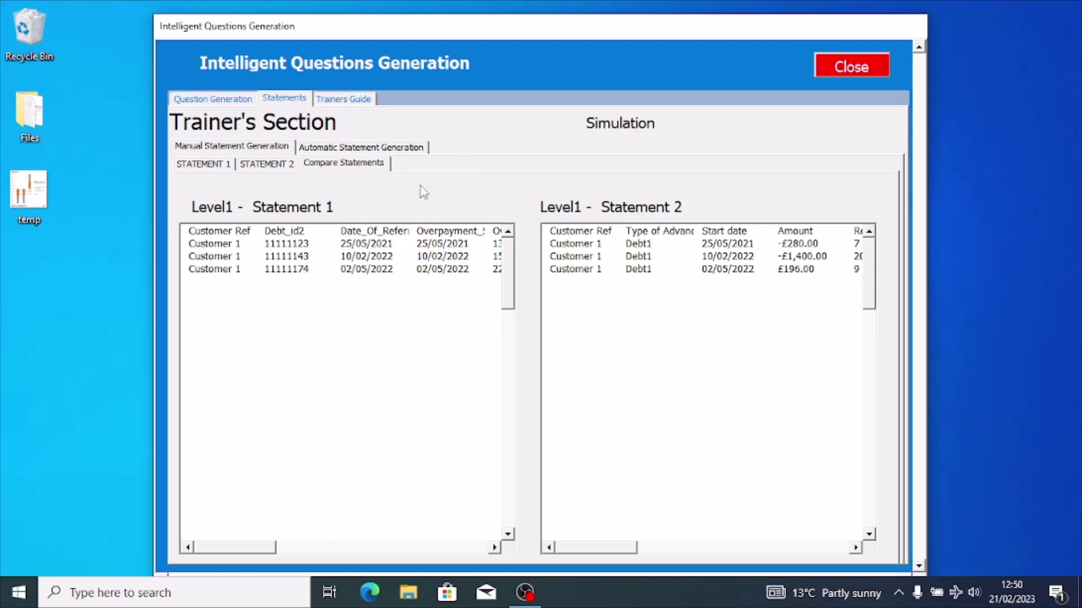
pyautogui.click(326, 148)
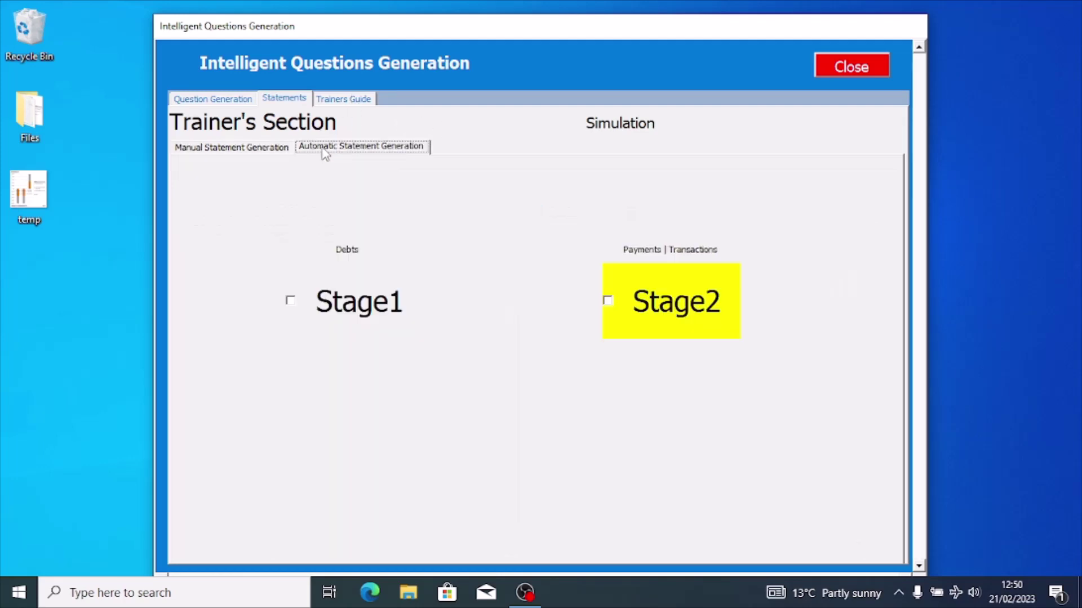
pyautogui.click(356, 315)
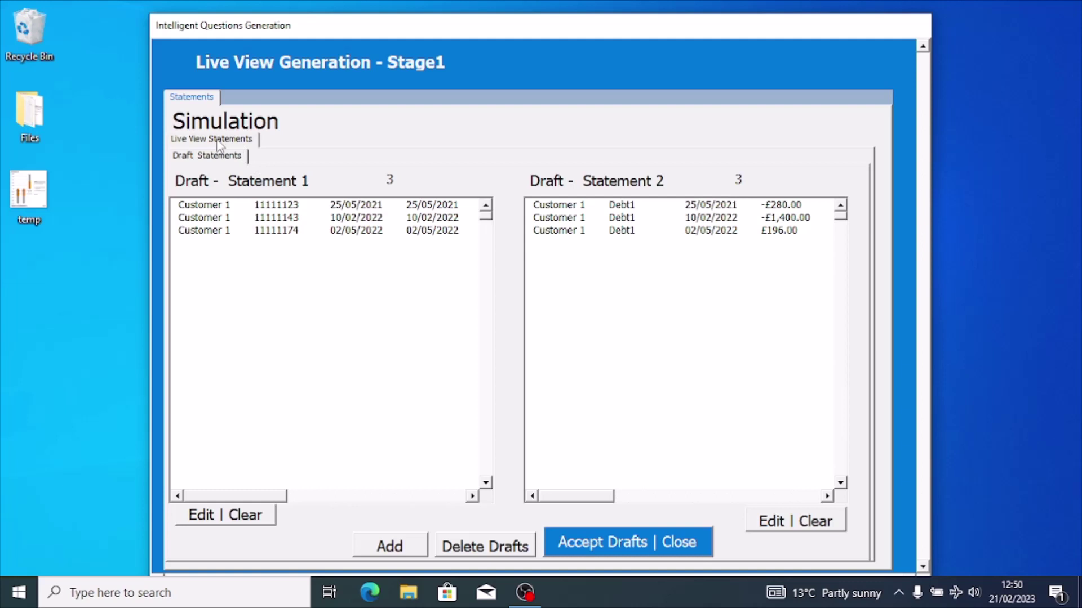
pyautogui.click(244, 142)
pyautogui.click(235, 159)
pyautogui.click(201, 142)
pyautogui.click(206, 157)
# - Delete all generated drafts of Statement 1 and Statement 2
pyautogui.click(493, 547)
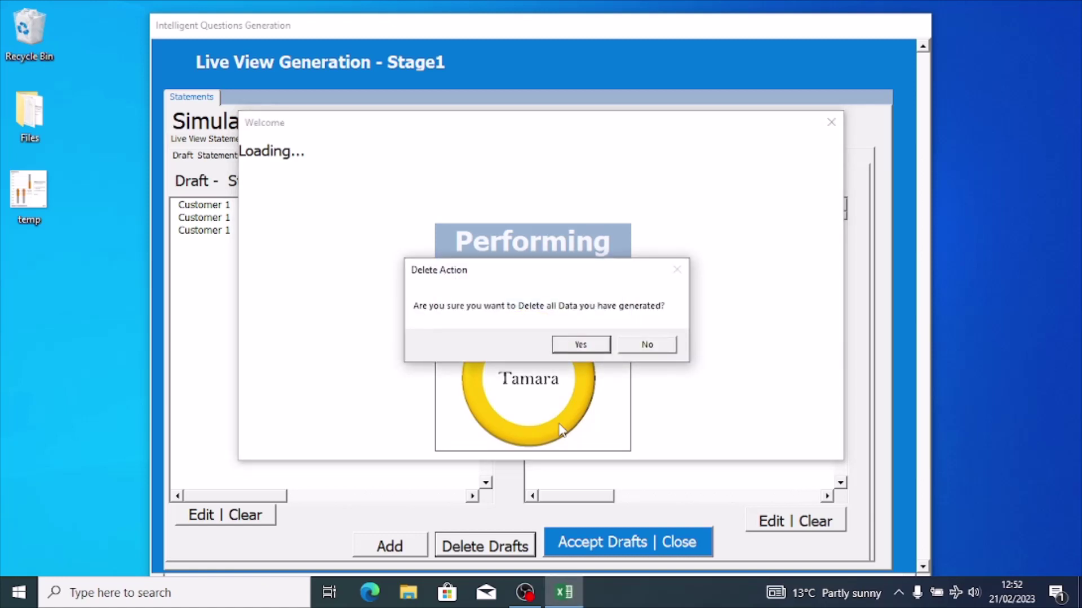
pyautogui.press('Return')
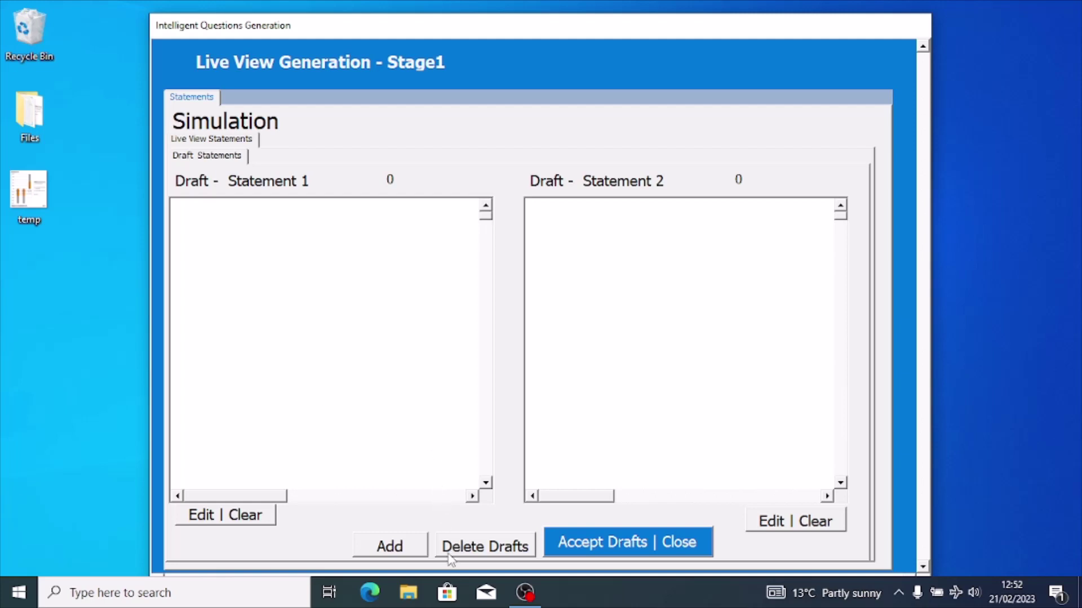
# - Start adding Stage 1 data and set the Max Date in General Settings 1 to 28/05/2022
pyautogui.click(392, 555)
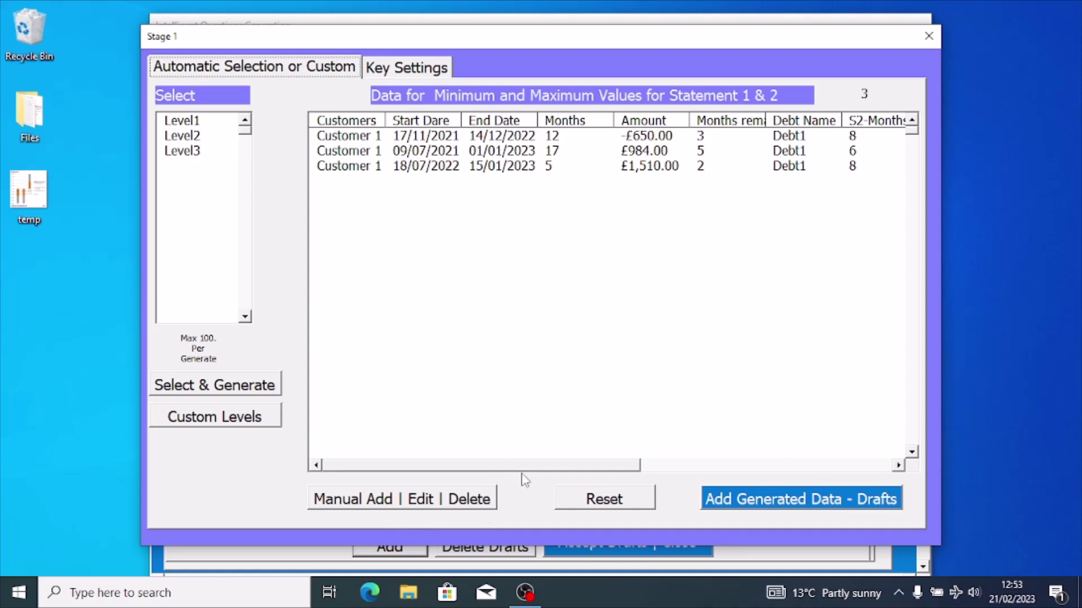
pyautogui.click(420, 68)
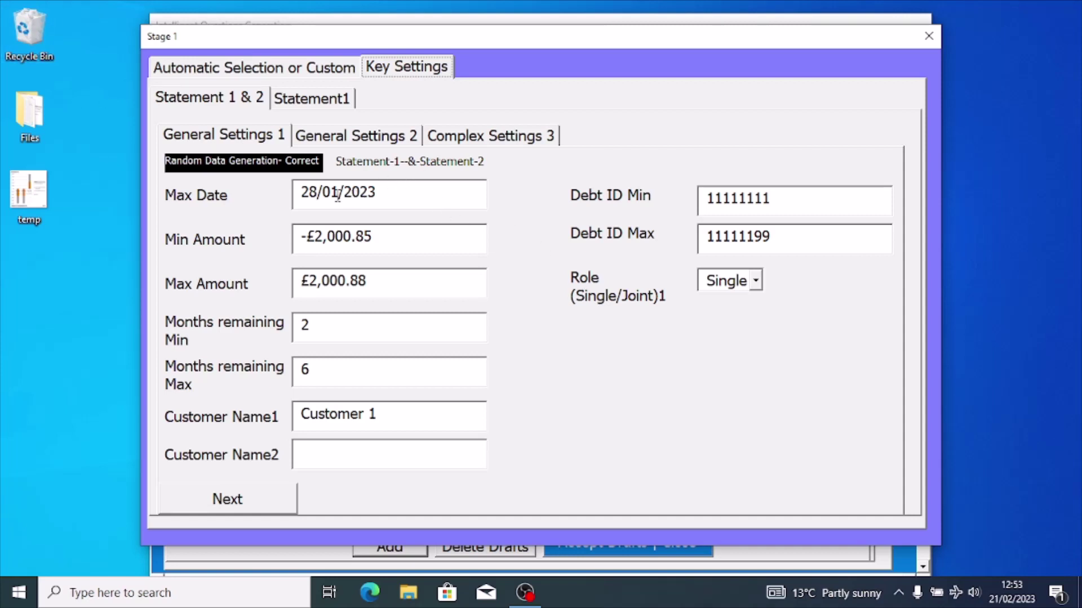
pyautogui.click(396, 193)
pyautogui.press('BackSpace')
pyautogui.write('2')
pyautogui.press('Left')
pyautogui.press('Left')
pyautogui.press('Left')
pyautogui.press('Left')
pyautogui.press('Left')
pyautogui.press('BackSpace')
pyautogui.write('5')
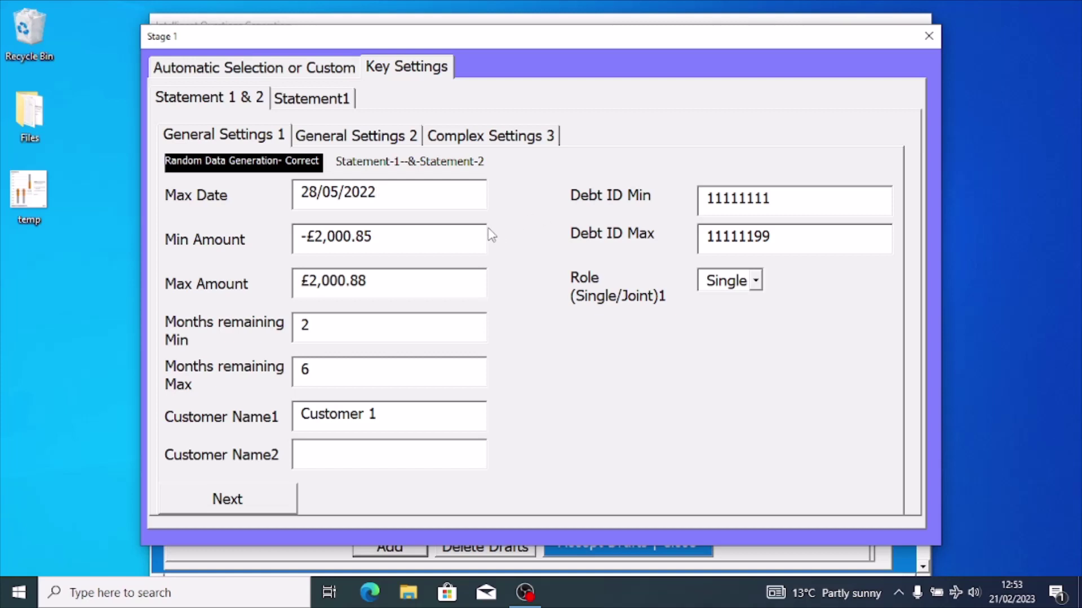
# - Set the Min Amount for Statements 1 and 2 to 100
pyautogui.click(432, 241)
pyautogui.press('BackSpace')
pyautogui.press('BackSpace')
pyautogui.press('BackSpace')
pyautogui.press('BackSpace')
pyautogui.press('BackSpace')
pyautogui.press('BackSpace')
pyautogui.press('BackSpace')
pyautogui.press('BackSpace')
pyautogui.press('BackSpace')
pyautogui.press('BackSpace')
pyautogui.write('100')
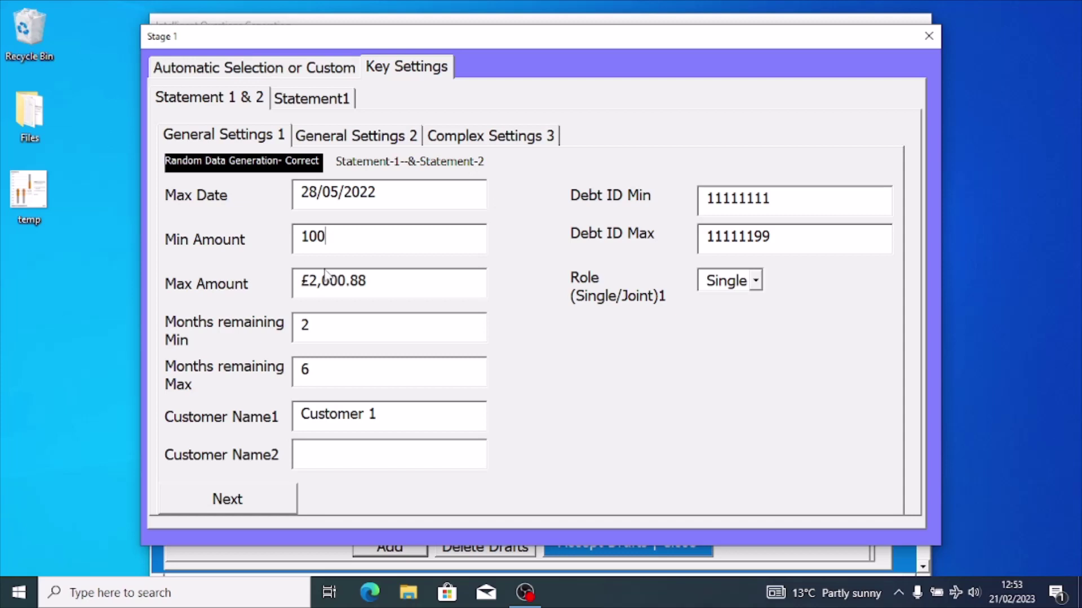
# - Set the Max Amount for Statements 1 and 2 to 1000
pyautogui.click(391, 290)
pyautogui.press('BackSpace')
pyautogui.press('BackSpace')
pyautogui.press('BackSpace')
pyautogui.press('BackSpace')
pyautogui.press('BackSpace')
pyautogui.press('BackSpace')
pyautogui.press('BackSpace')
pyautogui.press('BackSpace')
pyautogui.press('BackSpace')
pyautogui.write('5')
pyautogui.press('BackSpace')
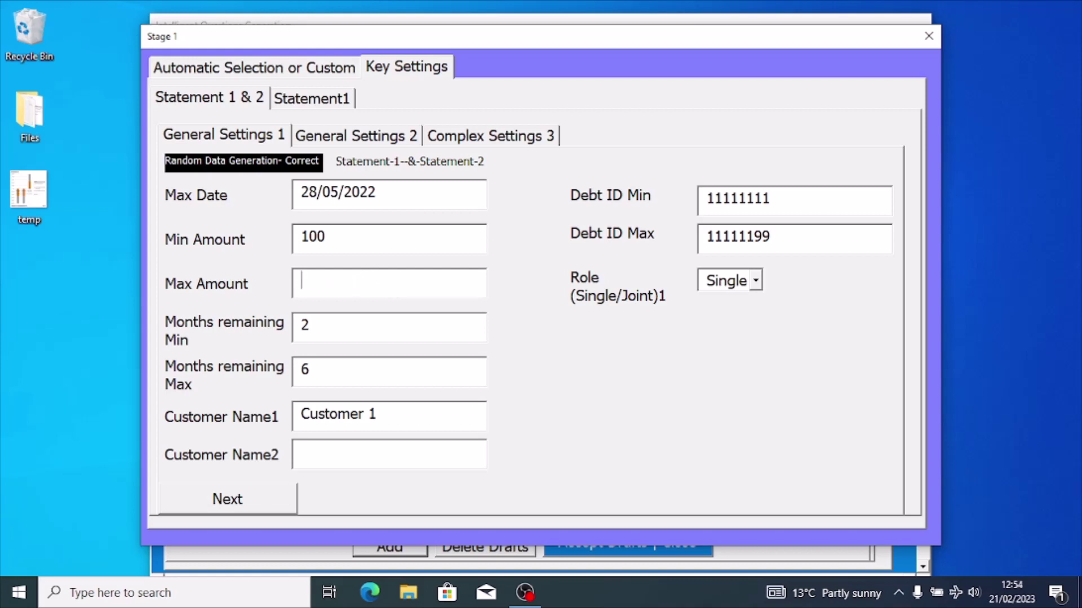
pyautogui.write('1000')
# - Set the months remaining to a minimum of 1 and a maximum of 9, and choose Joint as the role
pyautogui.click(351, 339)
pyautogui.write('1')
pyautogui.write('9')
pyautogui.press('BackSpace')
pyautogui.press('BackSpace')
pyautogui.write('9')
pyautogui.click(756, 281)
pyautogui.click(730, 319)
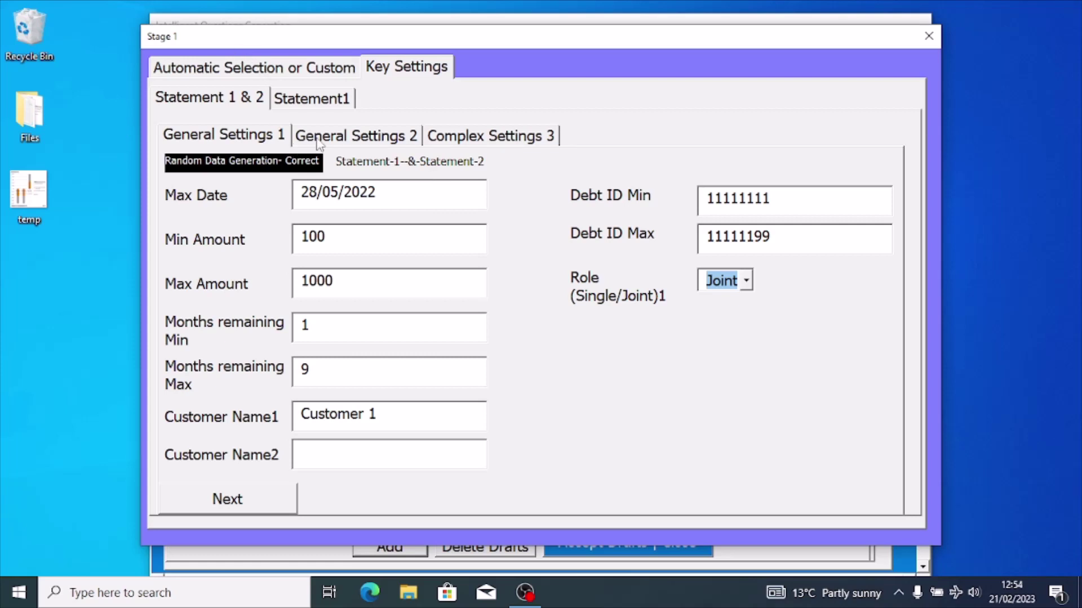
# - Review the minimum and maximum months remaining for random error data in General Settings 2
pyautogui.click(320, 138)
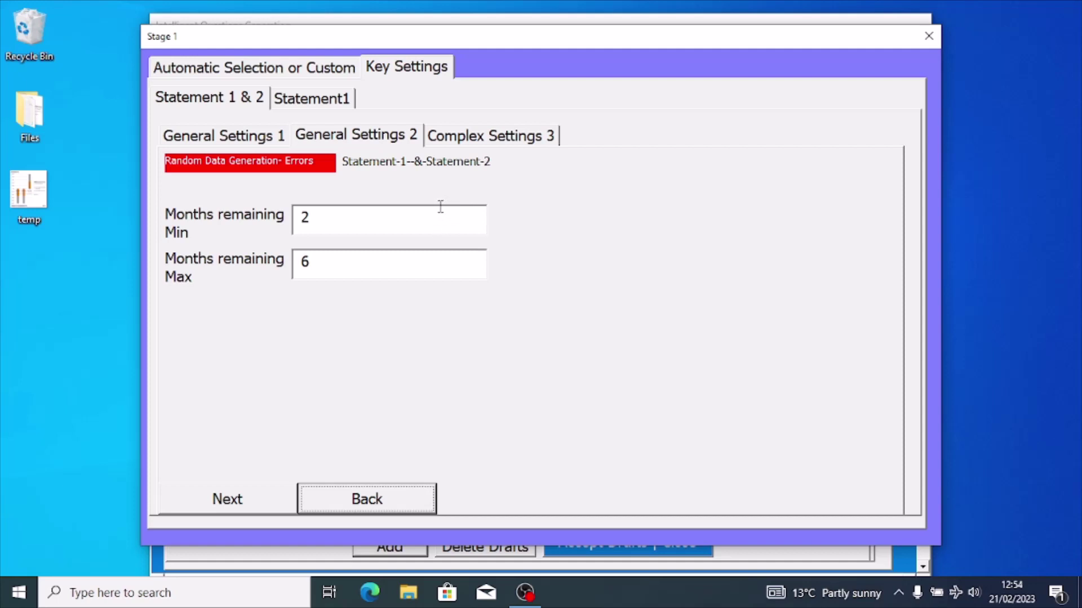
pyautogui.click(404, 219)
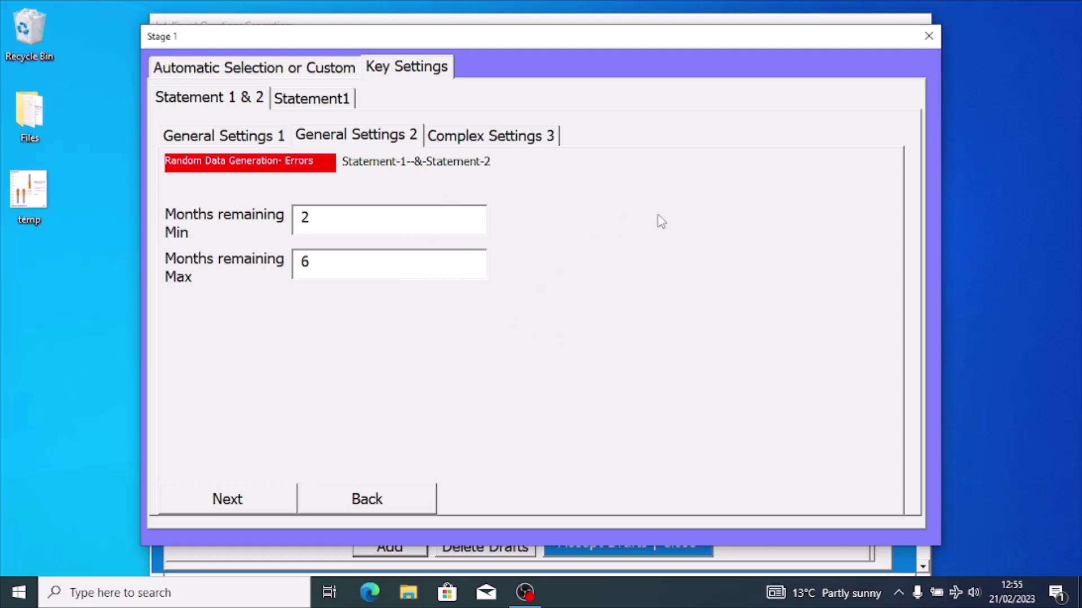
# - Set the months remaining for random error data in General Settings 2 to a minimum of 1 and a maximum of 9
pyautogui.press('BackSpace')
pyautogui.write('1')
pyautogui.click(442, 259)
pyautogui.press('BackSpace')
pyautogui.write('9')
# - Set Debt Type2 to Housing benefit(HB) in the complex error settings for Statements 1 and 2
pyautogui.click(457, 137)
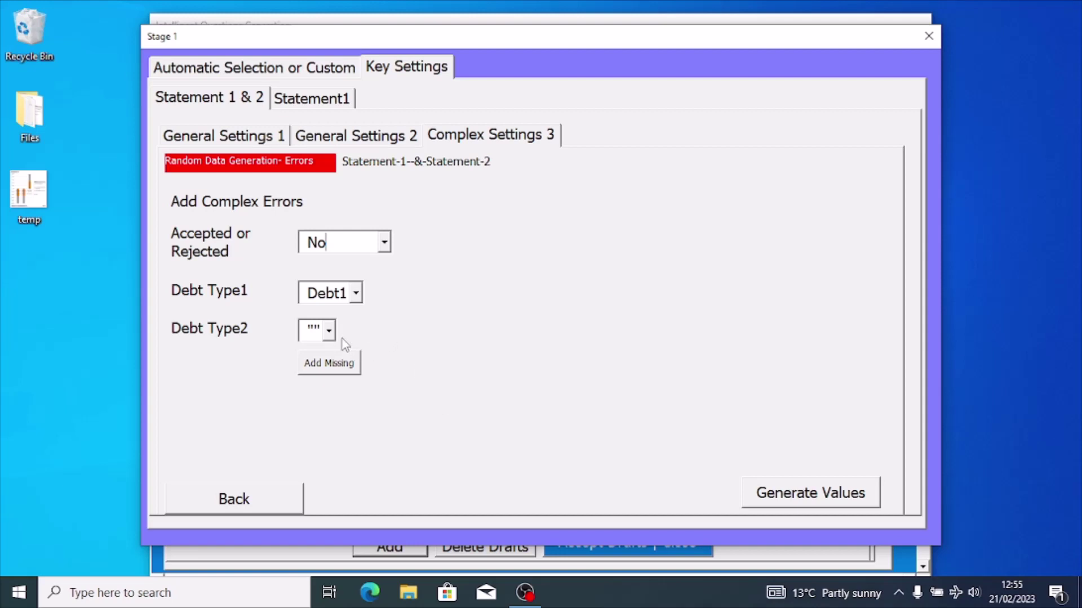
pyautogui.click(329, 332)
pyautogui.click(337, 354)
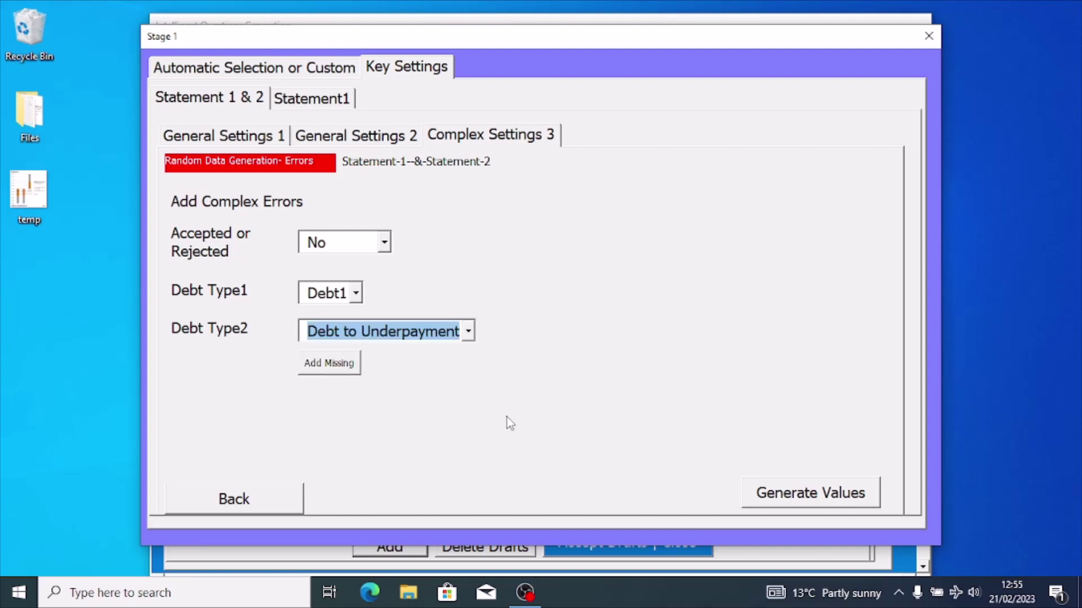
pyautogui.click(468, 332)
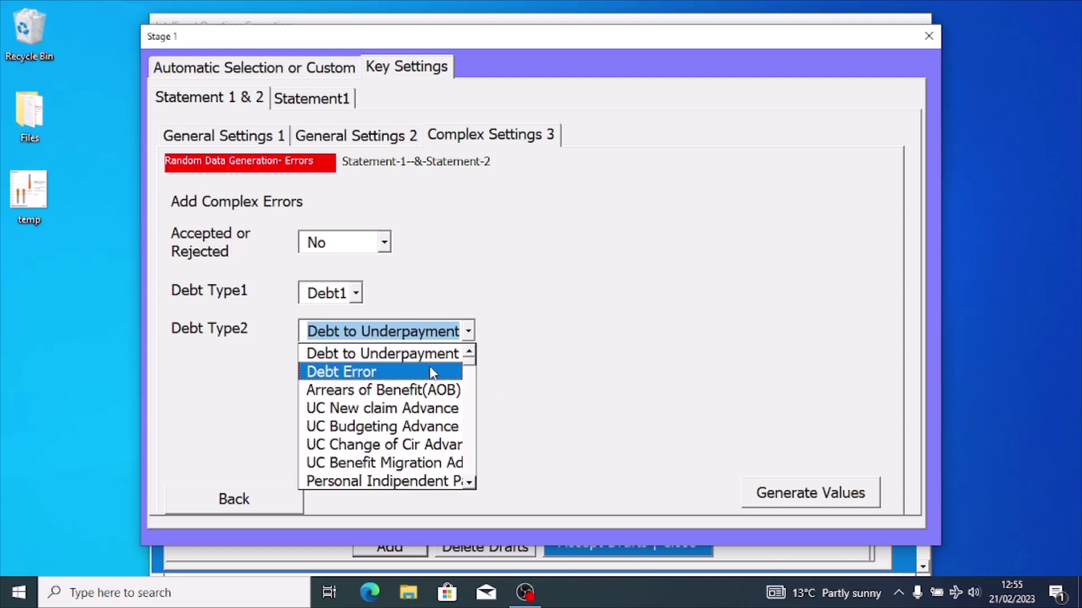
pyautogui.write('n')
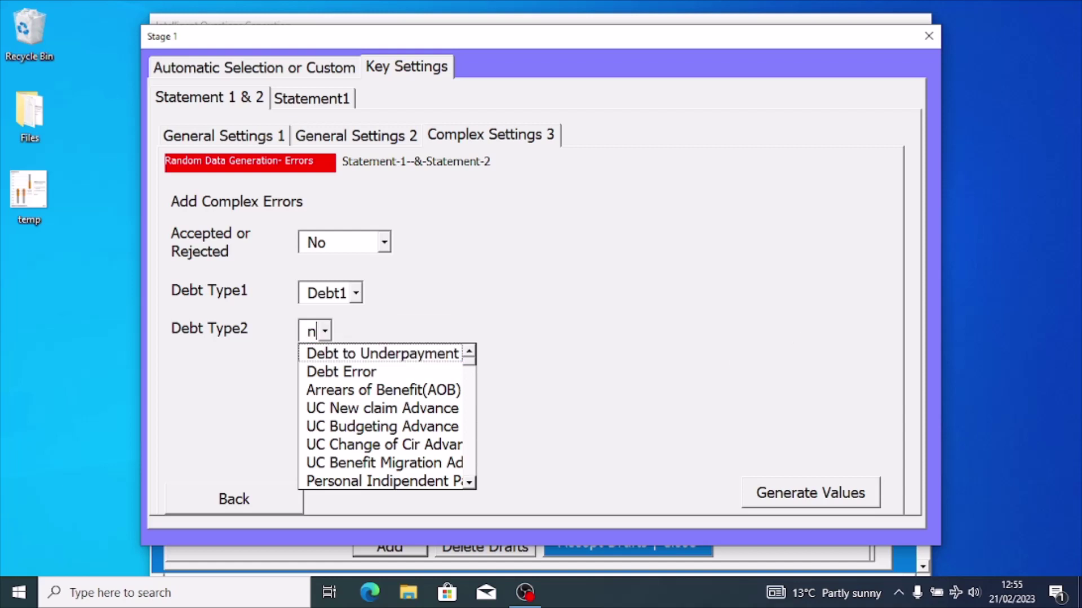
pyautogui.press('BackSpace')
pyautogui.write('H')
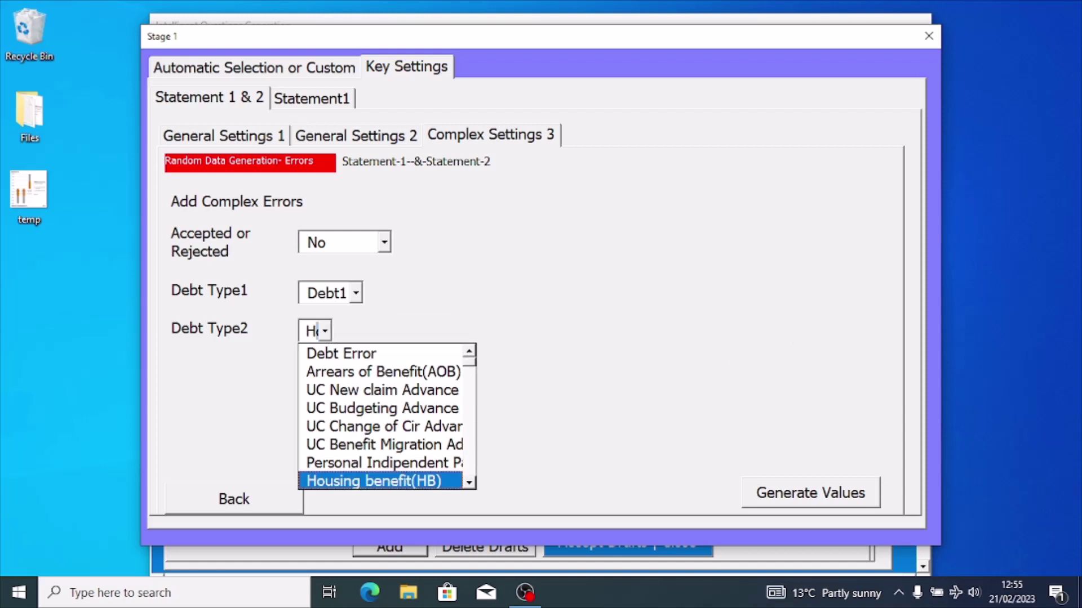
pyautogui.click(801, 328)
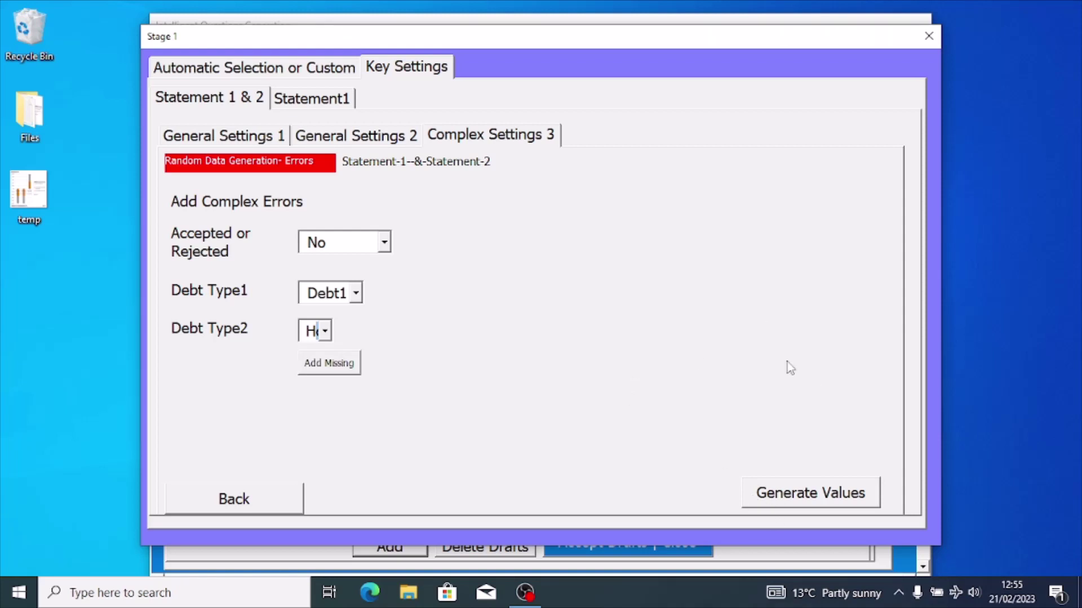
# - Review the Statement1 payment error setting and the current generated data for Statements 1 and 2
pyautogui.click(320, 74)
pyautogui.click(396, 72)
pyautogui.click(350, 102)
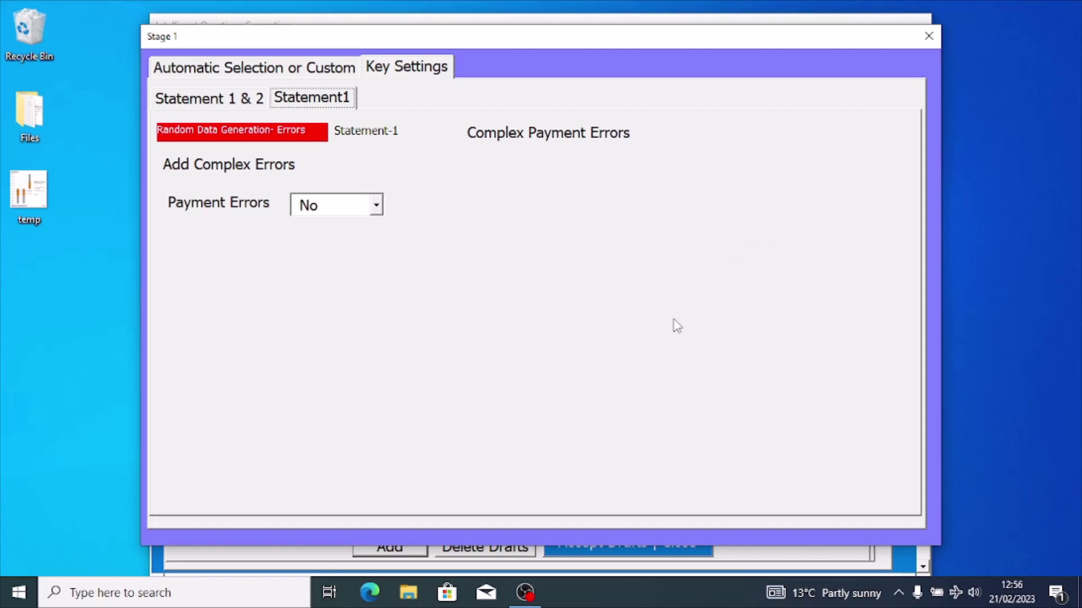
pyautogui.press('Tab')
pyautogui.click(342, 69)
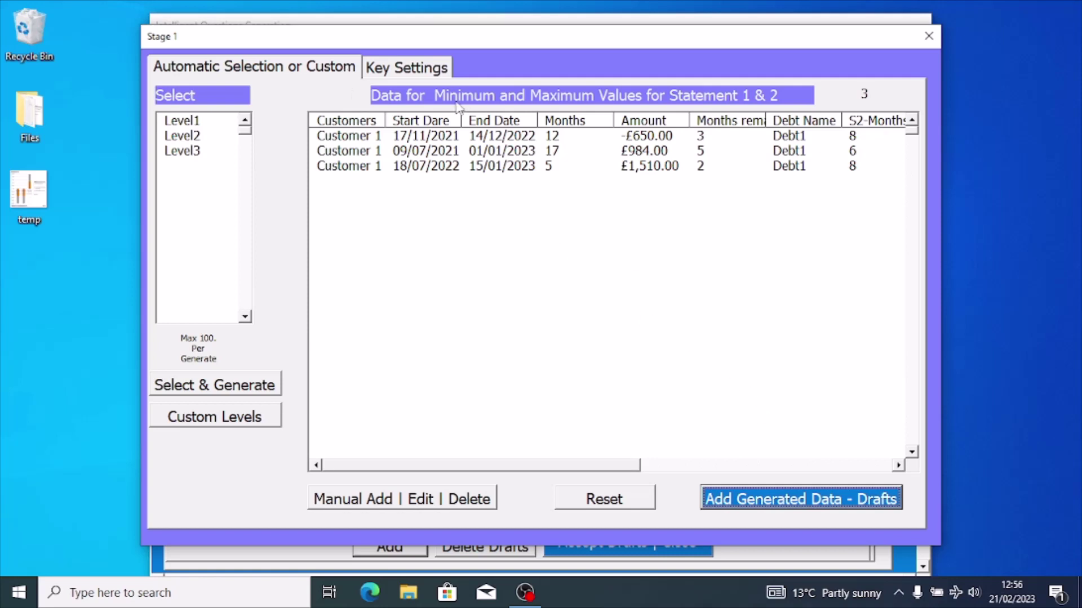
# - Generate values from the Statement 1 & 2 complex settings and agree to change the default data settings
pyautogui.click(414, 65)
pyautogui.click(176, 104)
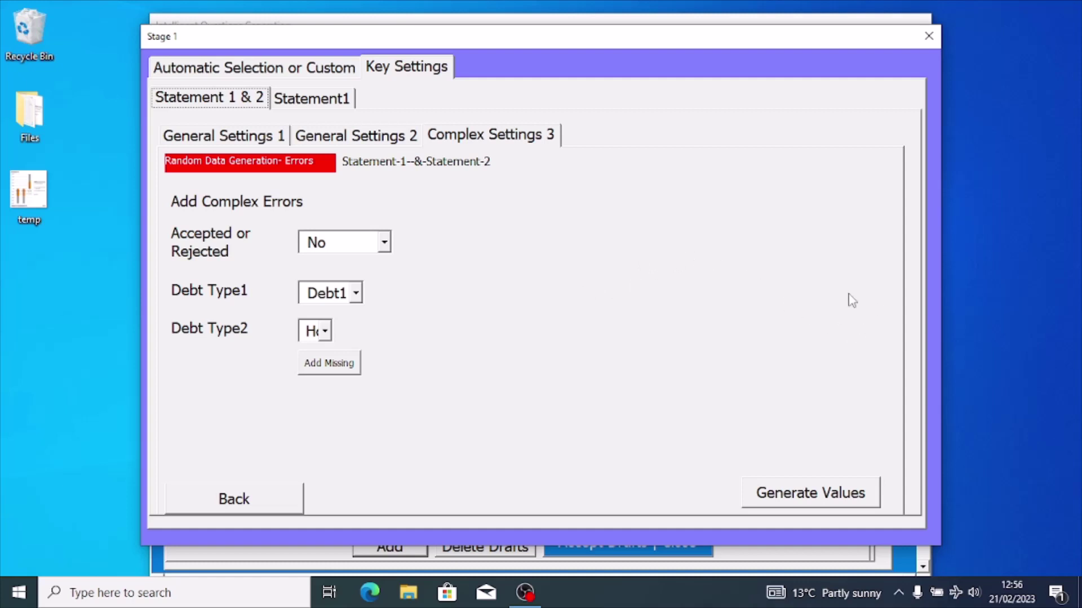
pyautogui.click(815, 493)
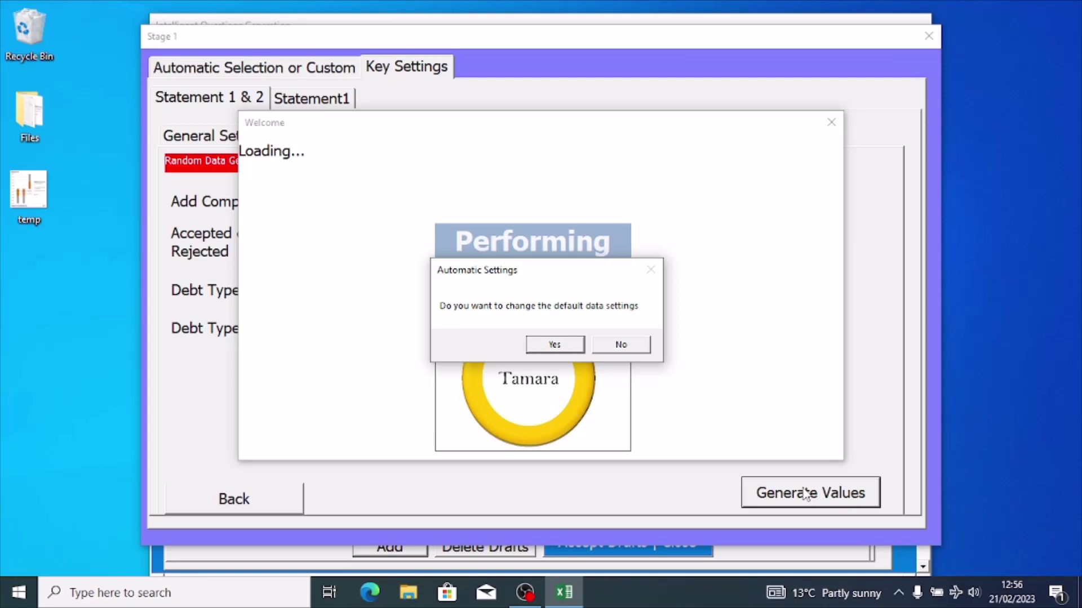
pyautogui.press('Return')
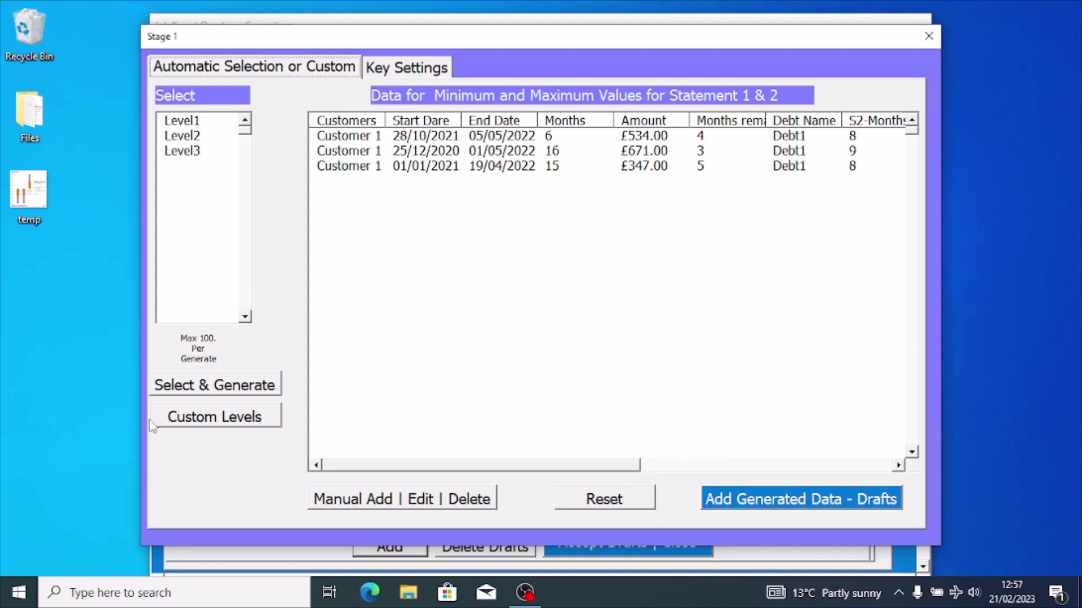
# - Generate a custom set of accounts at Level5 and check the amounts in the generated data
pyautogui.click(210, 420)
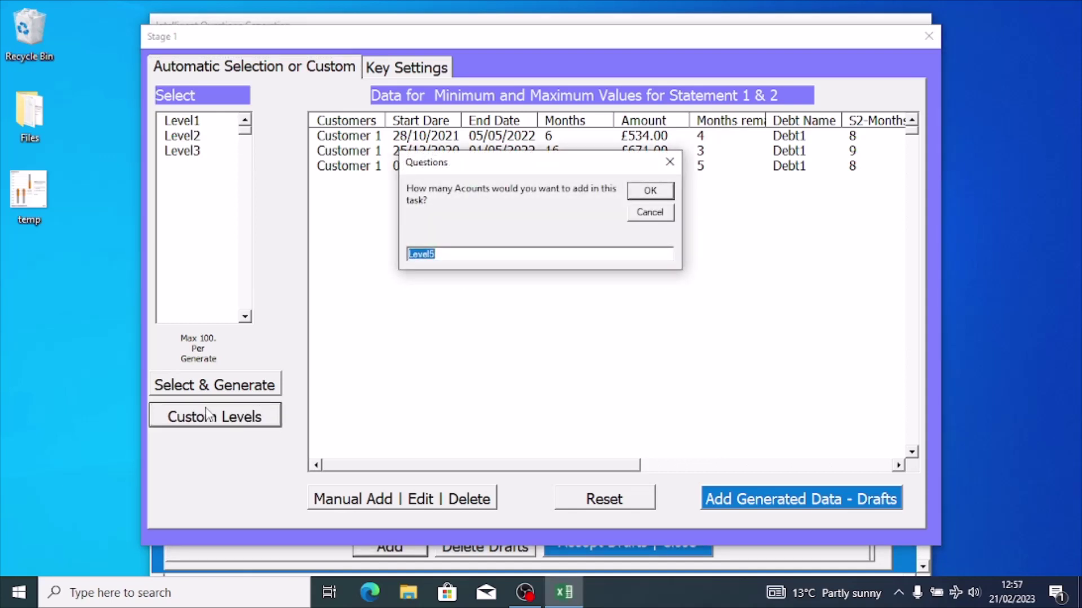
pyautogui.press('Return')
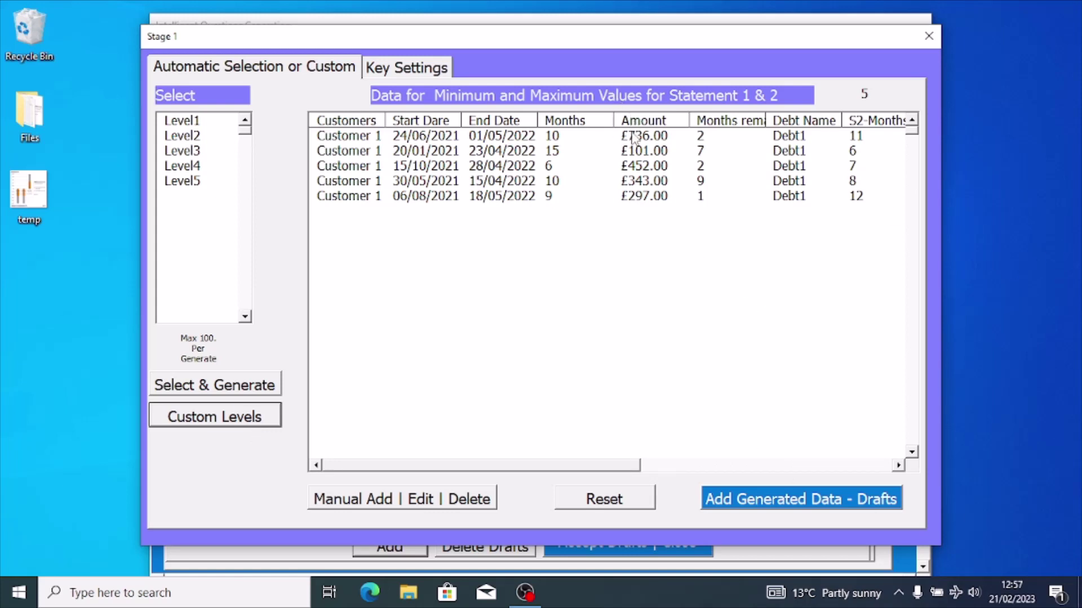
pyautogui.moveTo(617, 135); pyautogui.dragTo(628, 199)
pyautogui.click(654, 226)
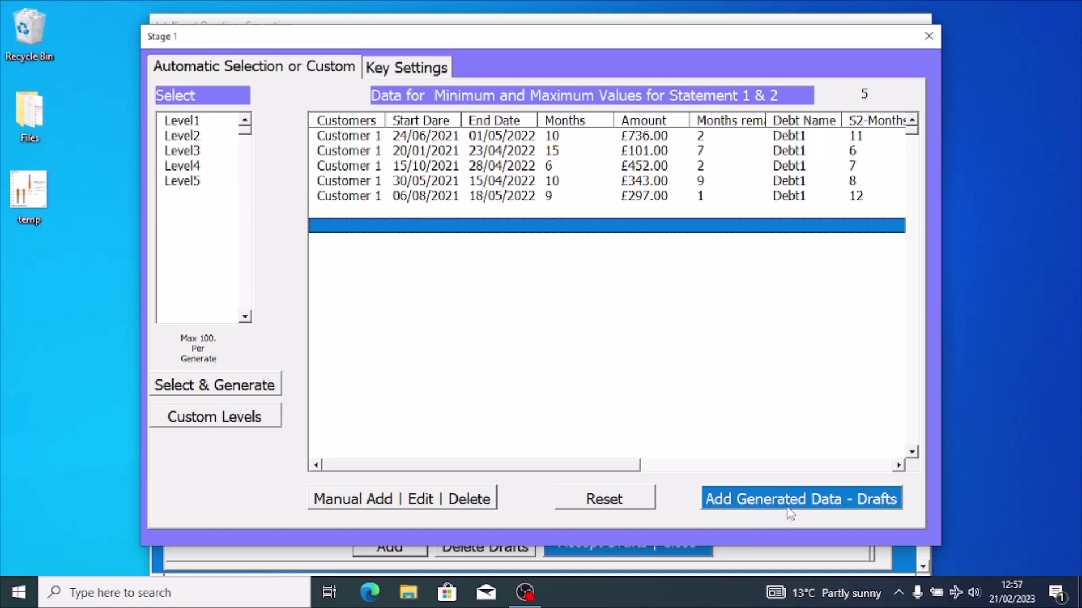
# - Add the generated Level5 data to the drafts and agree to change the default data settings
pyautogui.click(766, 501)
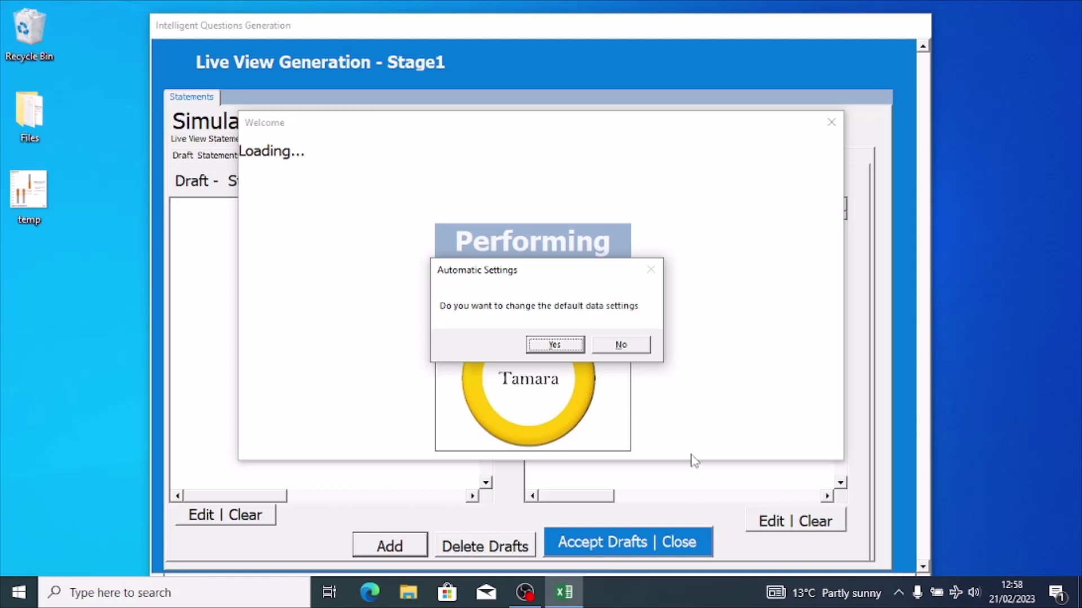
pyautogui.press('Return')
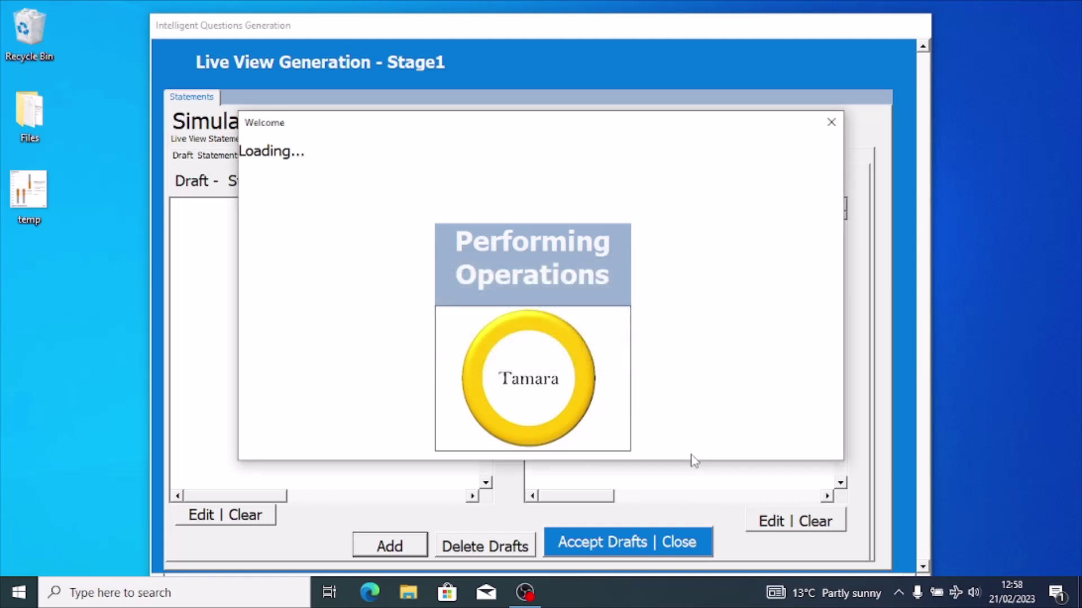